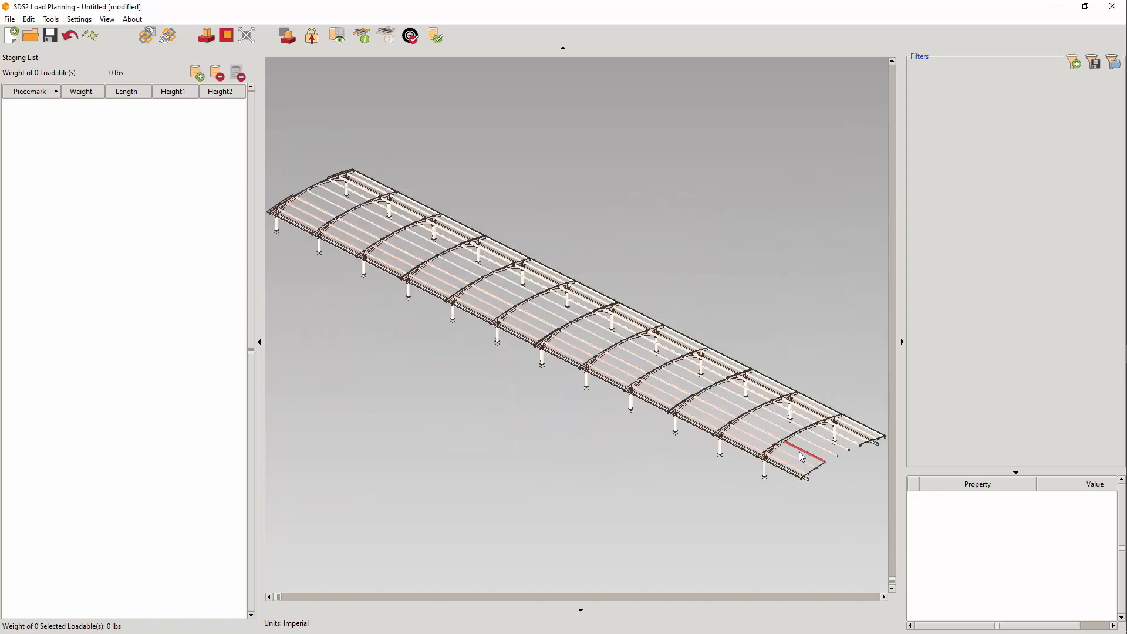
{"action": "scroll", "coordinate": [787, 445], "scroll_direction": "up", "scroll_amount": 5}
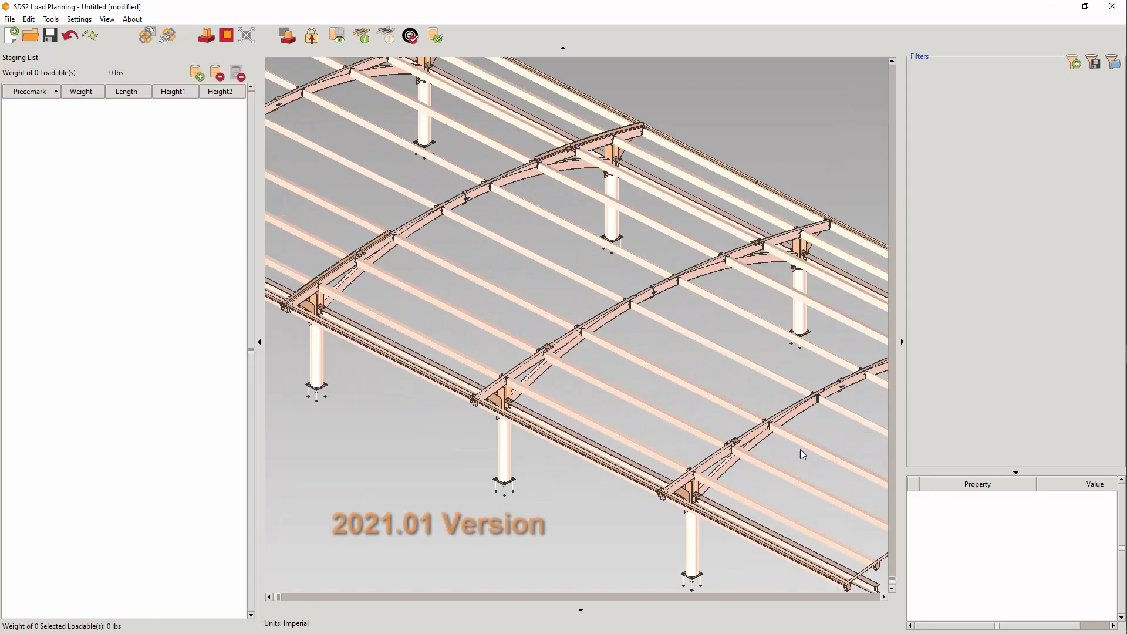
{"action": "scroll", "coordinate": [801, 451], "scroll_direction": "up", "scroll_amount": 1}
{"action": "mouse_move", "coordinate": [783, 435]}
{"action": "middle_mouse_down"}
{"action": "mouse_move", "coordinate": [718, 412]}
{"action": "mouse_move", "coordinate": [777, 416]}
{"action": "middle_mouse_up"}
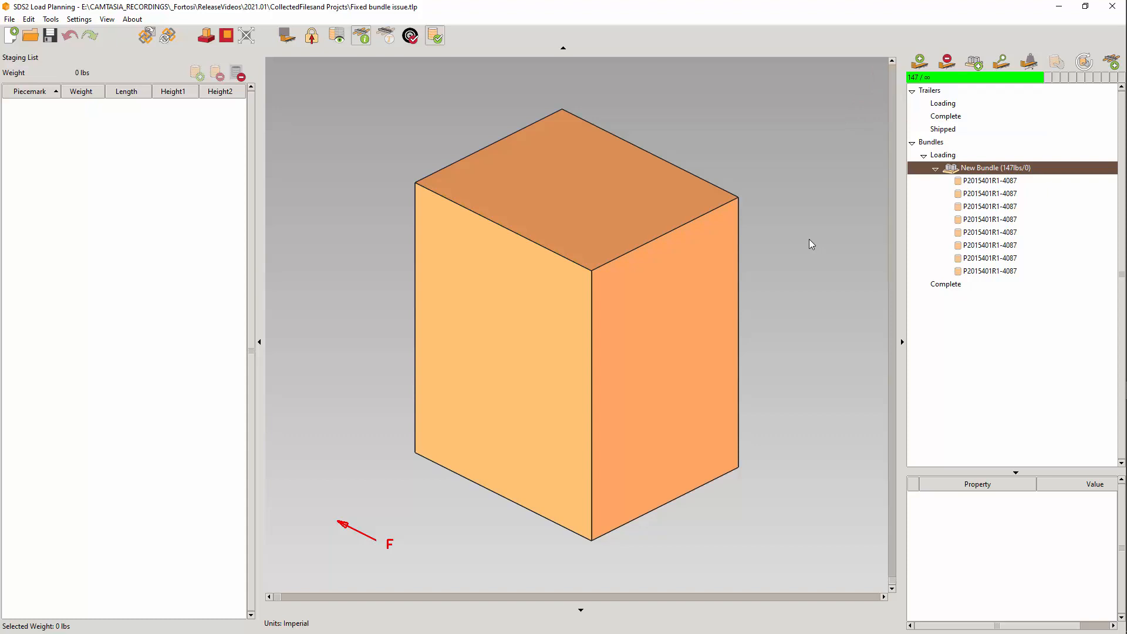
Delete the loading bundle New Bundle, undo the deletion, and delete the bundle again.
{"action": "left_click", "coordinate": [955, 62]}
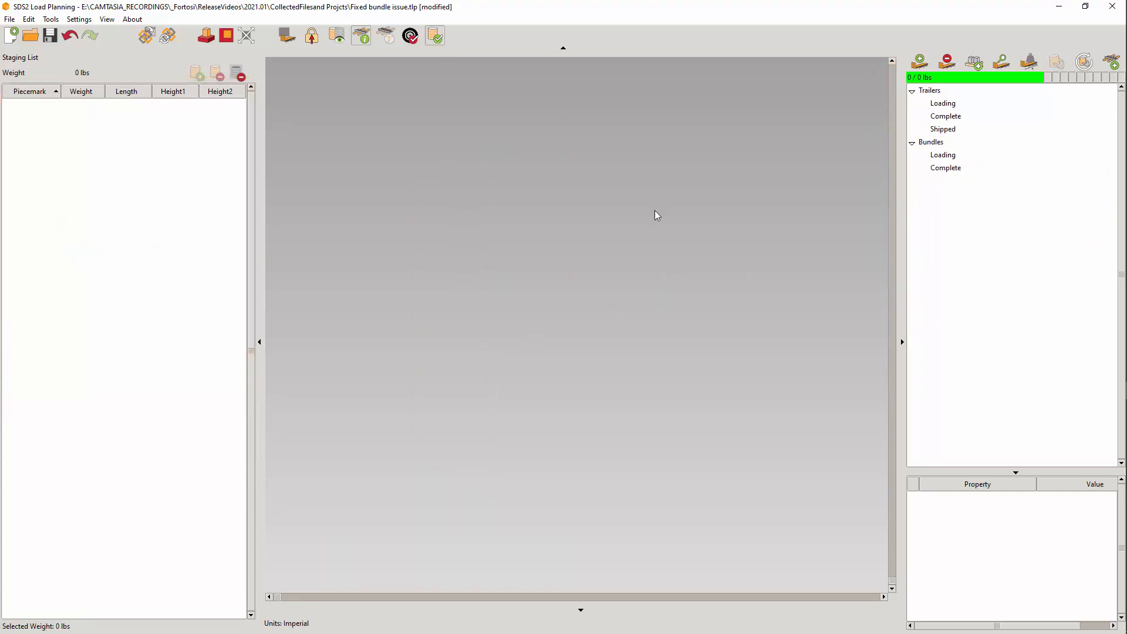
{"action": "key", "text": "ctrl+z"}
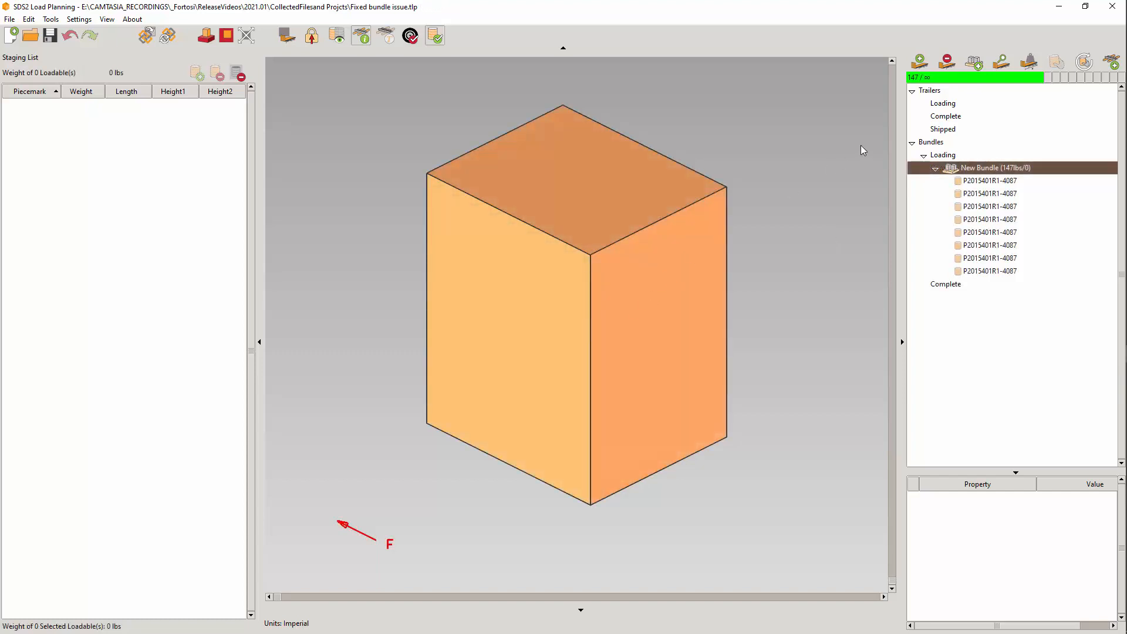
{"action": "left_click", "coordinate": [947, 62]}
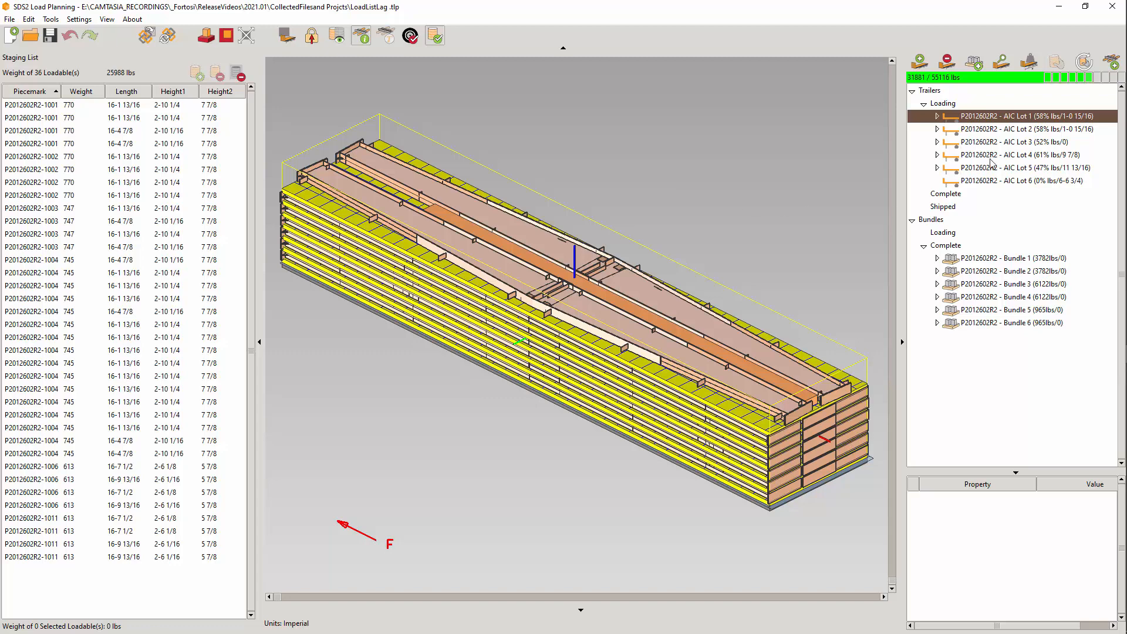
Examine how the AIC Lot trailers and the completed Bundle 1 are loaded by displaying them one after another.
{"action": "left_click", "coordinate": [1019, 129]}
{"action": "left_click", "coordinate": [1029, 143]}
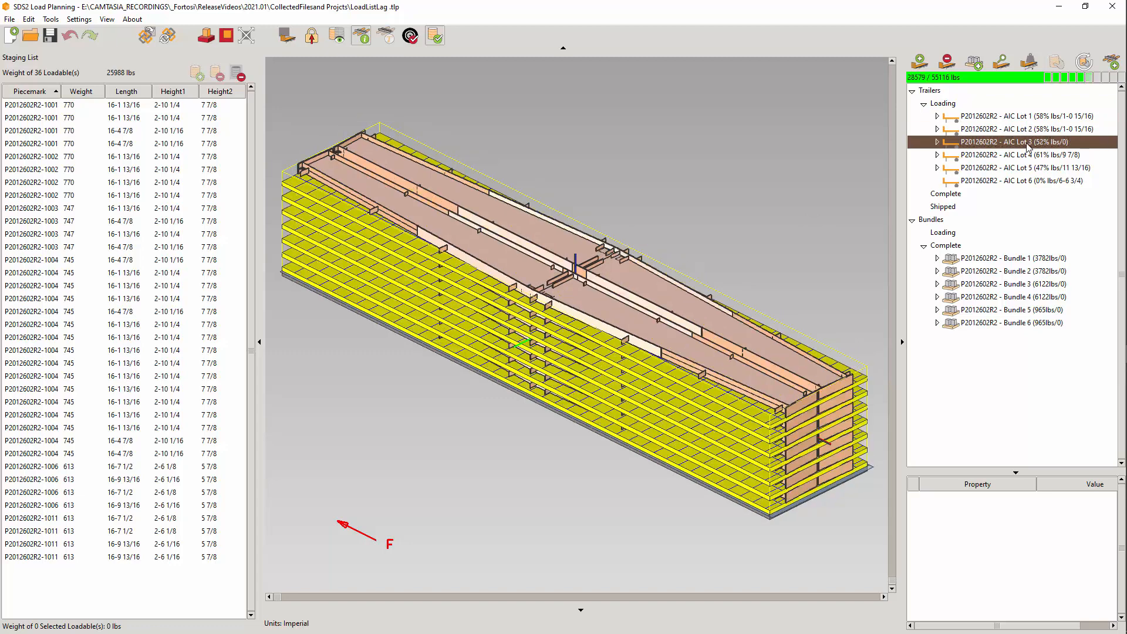
{"action": "left_click", "coordinate": [1022, 169]}
{"action": "left_click", "coordinate": [1018, 155]}
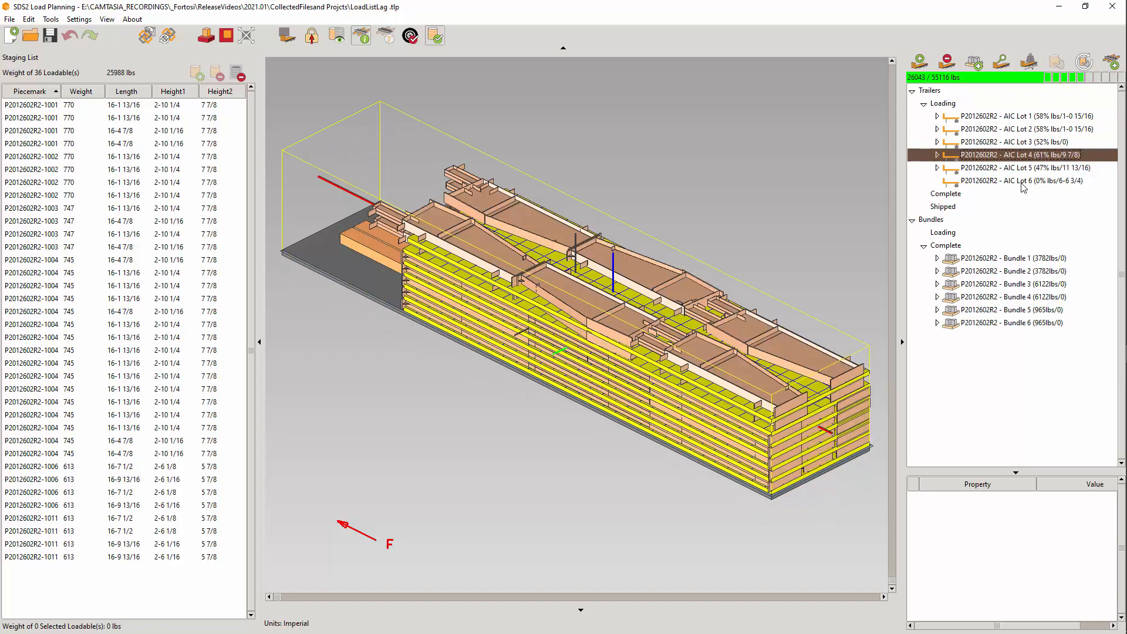
{"action": "left_click", "coordinate": [1023, 182]}
{"action": "left_click", "coordinate": [1013, 260]}
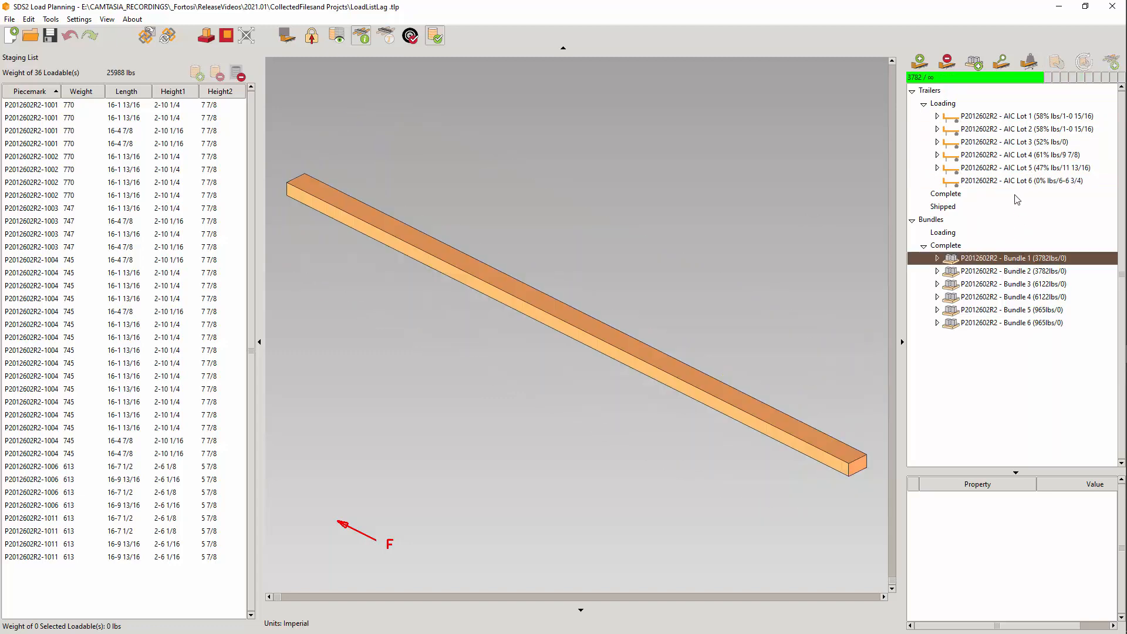
{"action": "left_click", "coordinate": [1021, 132]}
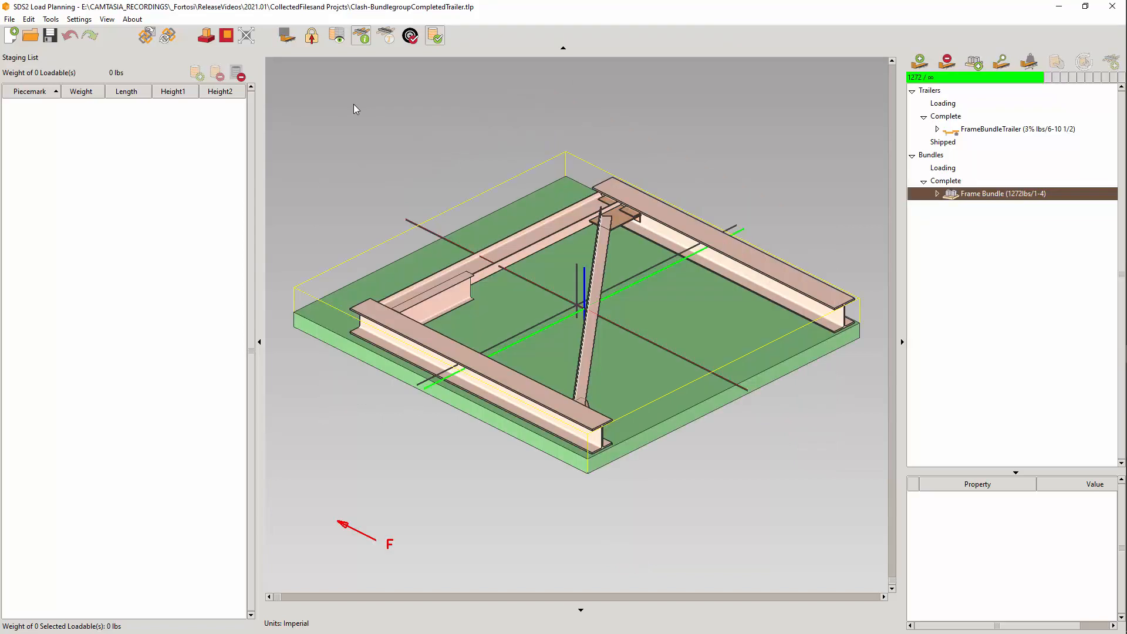
Update the existing model from the IFC file Fortosi-Group-Test3-UpdateSizeChange.ifc.
{"action": "left_click", "coordinate": [168, 35]}
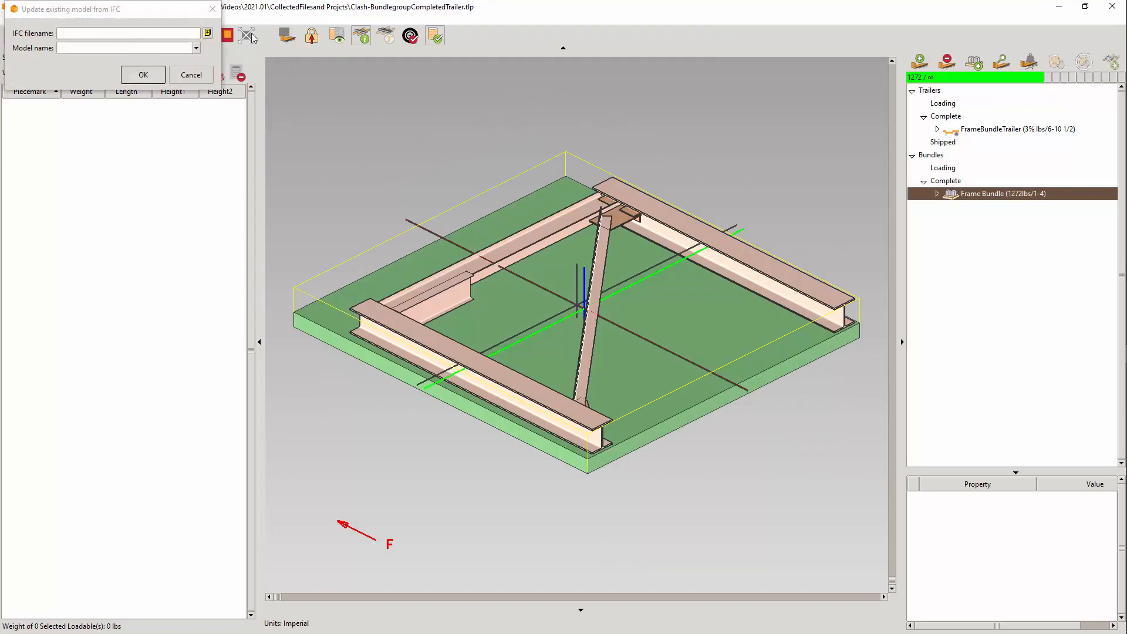
{"action": "left_click", "coordinate": [212, 33]}
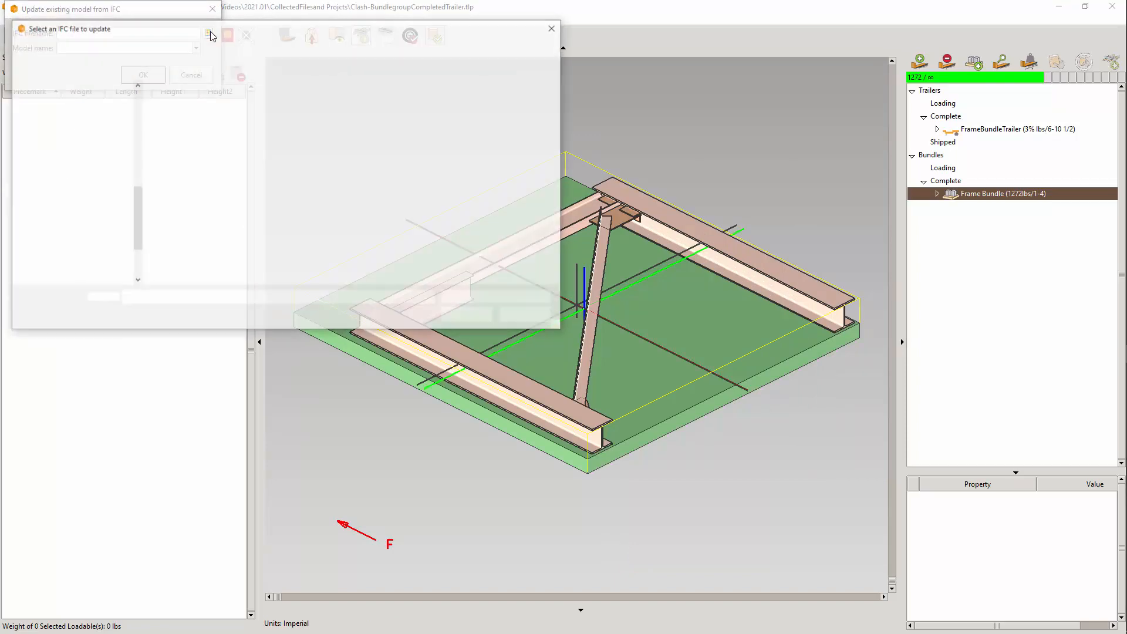
{"action": "left_click", "coordinate": [246, 117]}
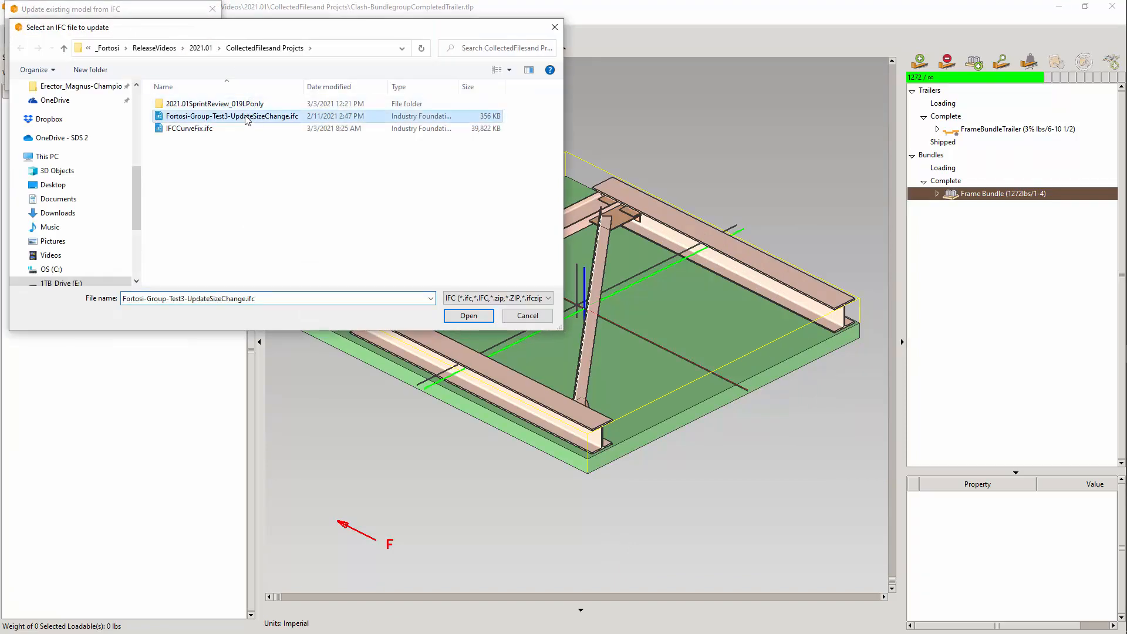
{"action": "left_click", "coordinate": [465, 318]}
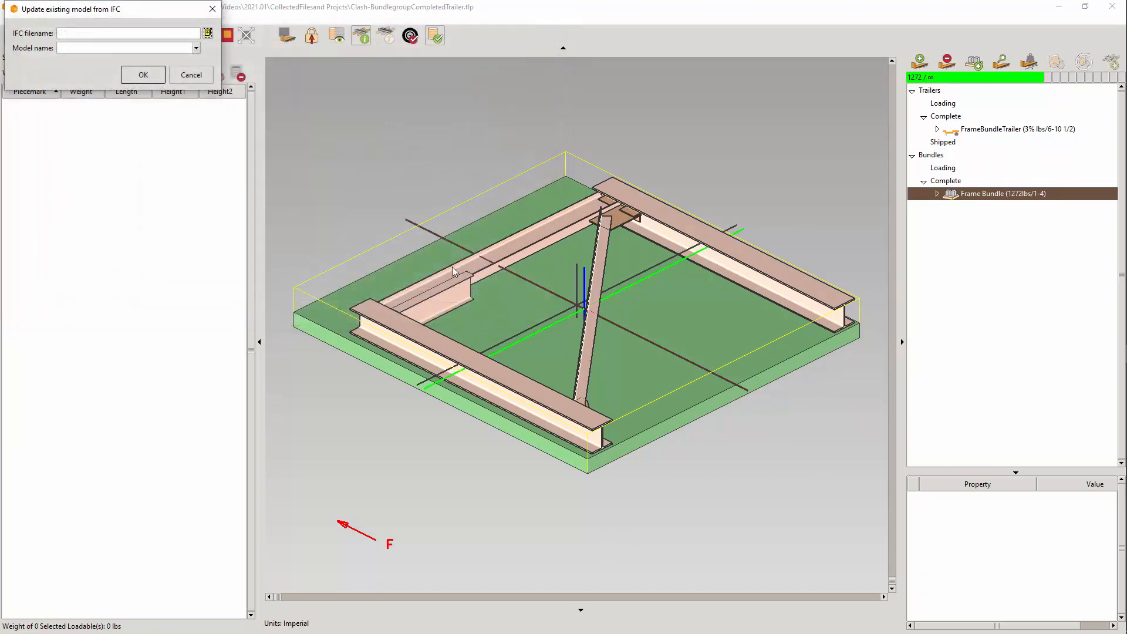
{"action": "left_click", "coordinate": [143, 74]}
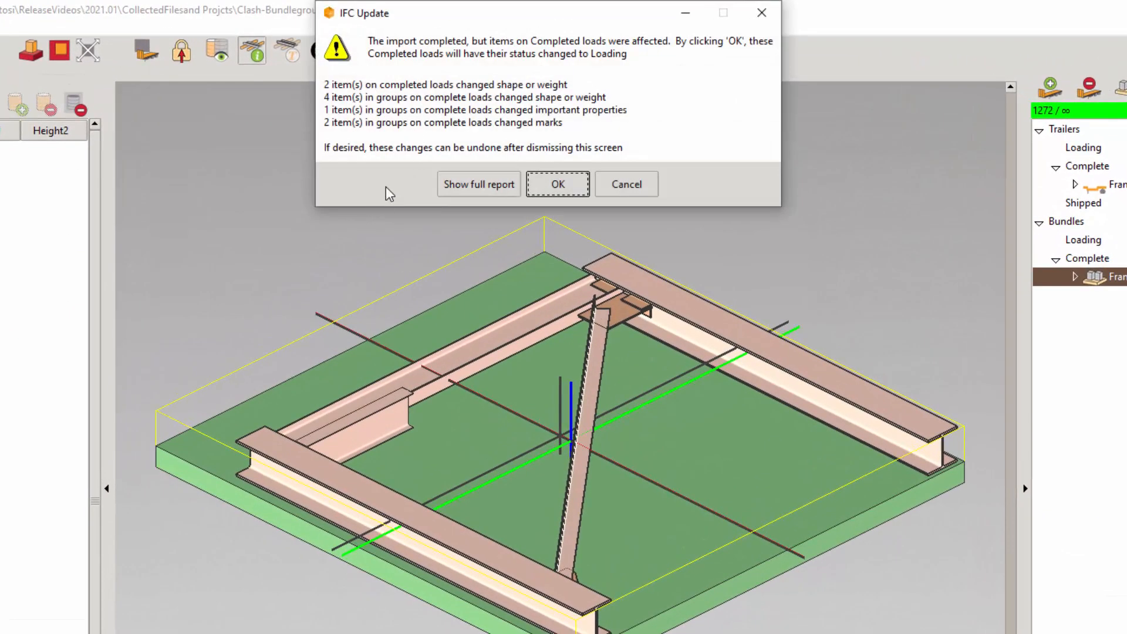
Read the full IFC update report, then accept the changes to the completed loads and expand the Frame Bundle.
{"action": "left_click", "coordinate": [486, 183]}
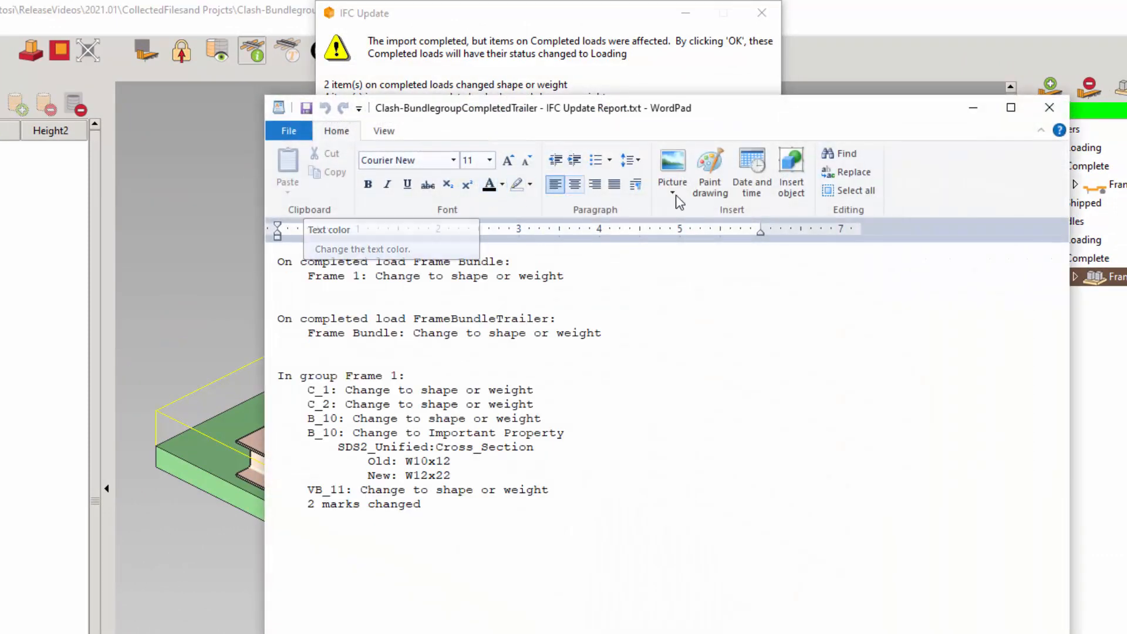
{"action": "left_click", "coordinate": [1049, 108]}
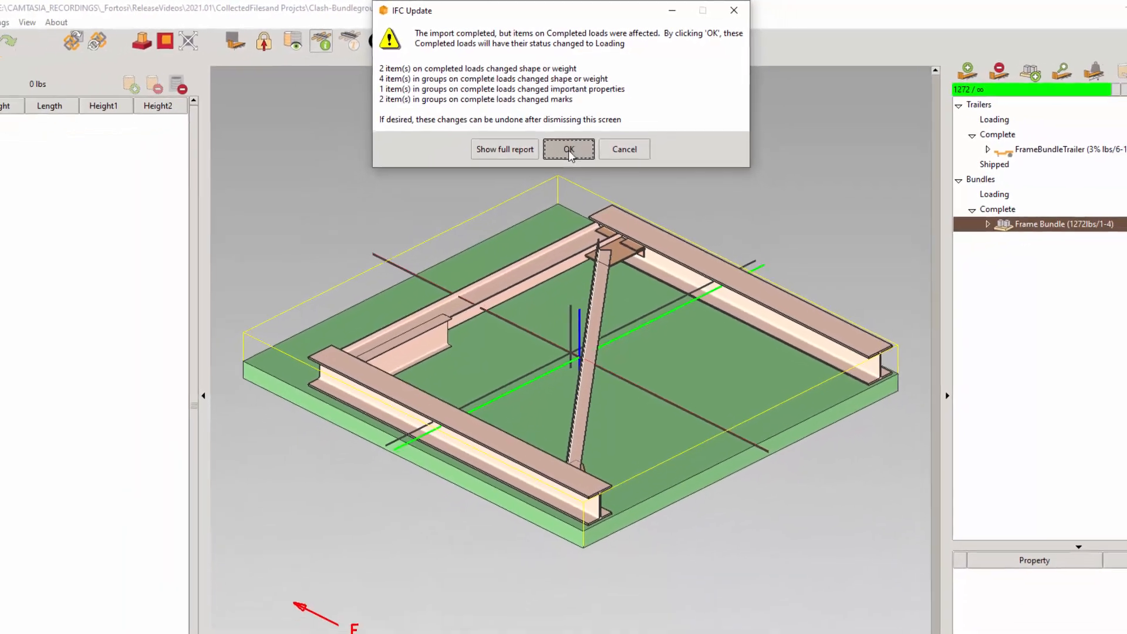
{"action": "left_click", "coordinate": [569, 149]}
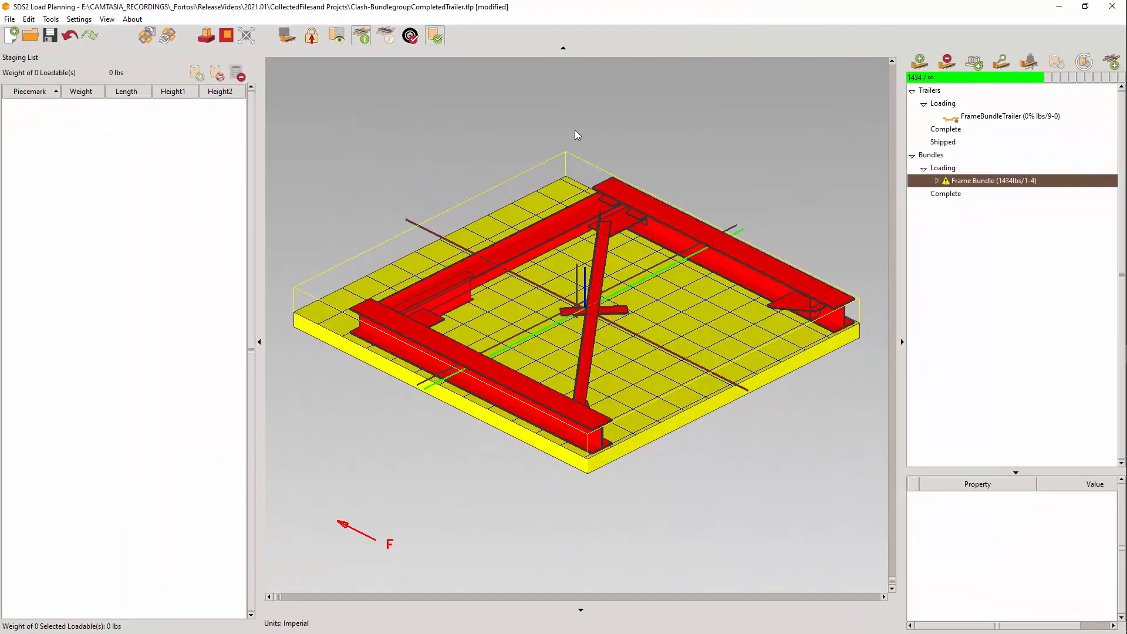
{"action": "left_click", "coordinate": [937, 181]}
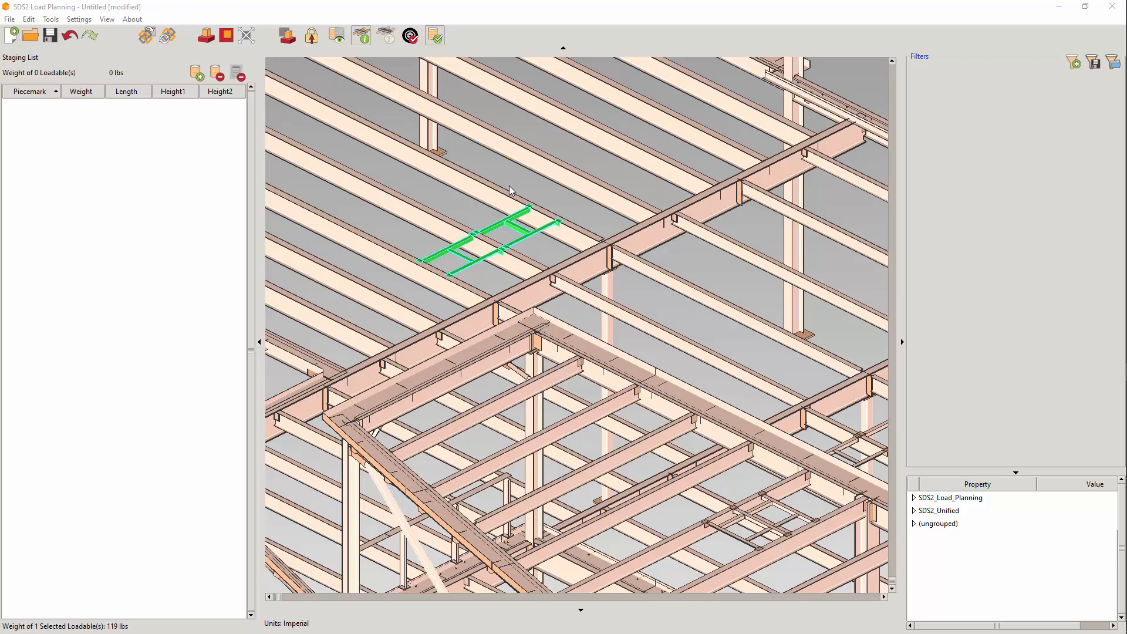
Ungroup the selected roof opening frame and regroup its members, leaving out one front member, as a new group named Frame.
{"action": "right_click", "coordinate": [480, 221]}
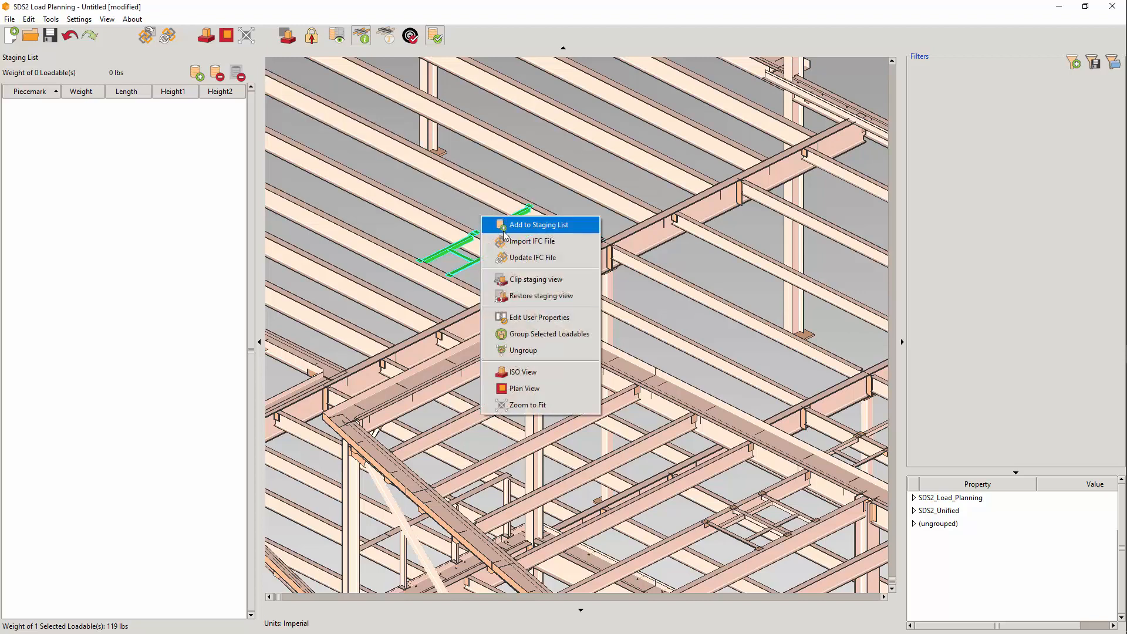
{"action": "left_click", "coordinate": [540, 354]}
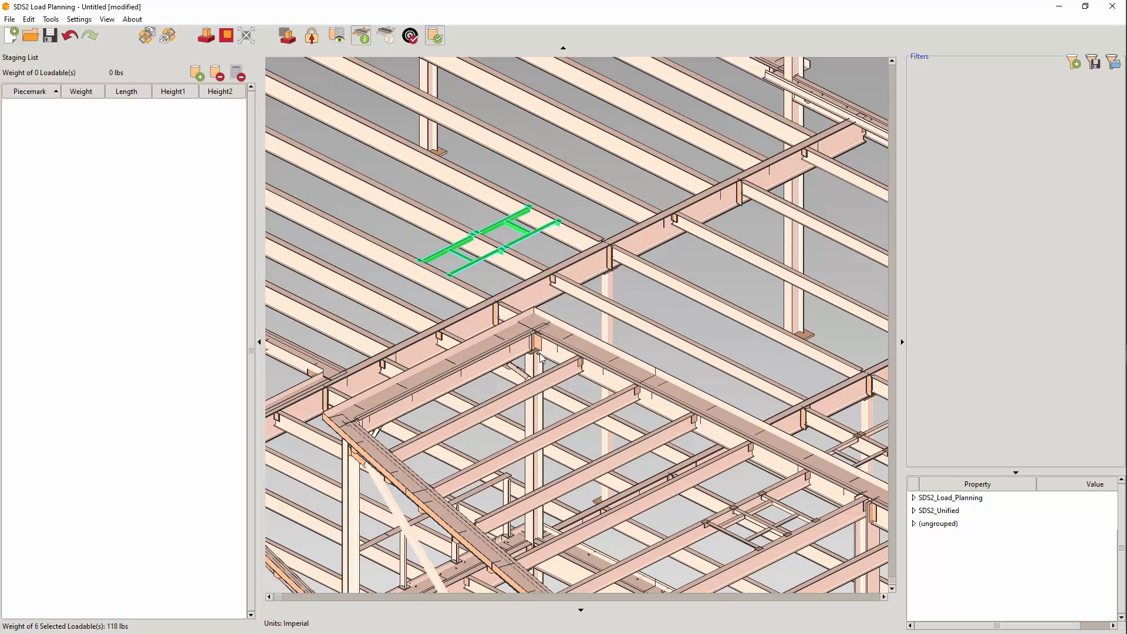
{"action": "left_click", "coordinate": [459, 269], "text": "shift"}
{"action": "right_click", "coordinate": [487, 277]}
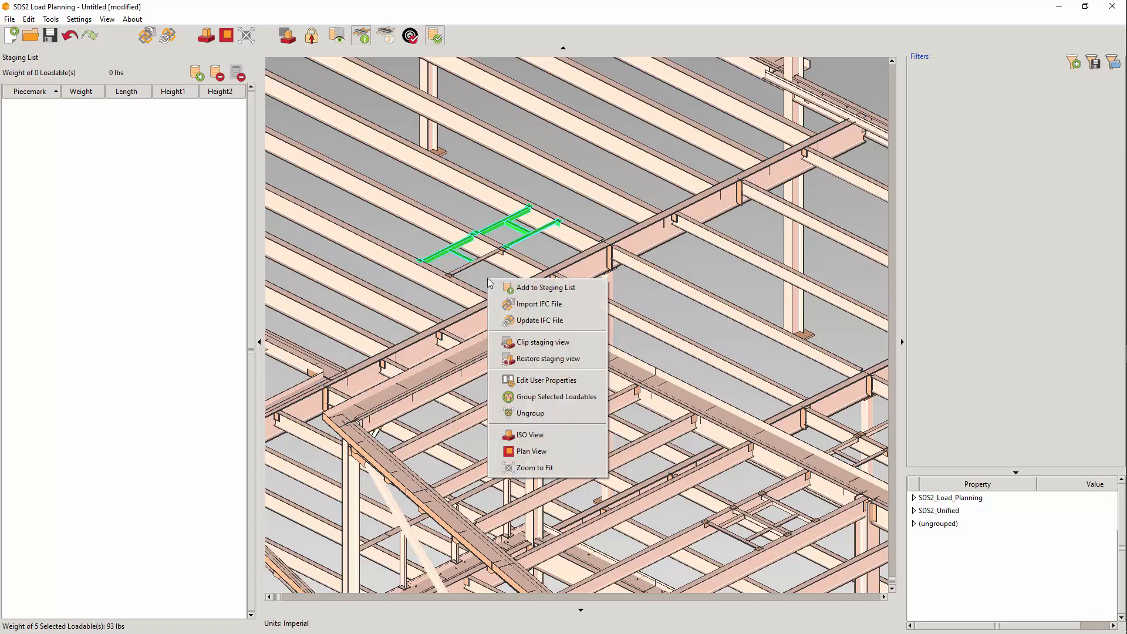
{"action": "left_click", "coordinate": [548, 397]}
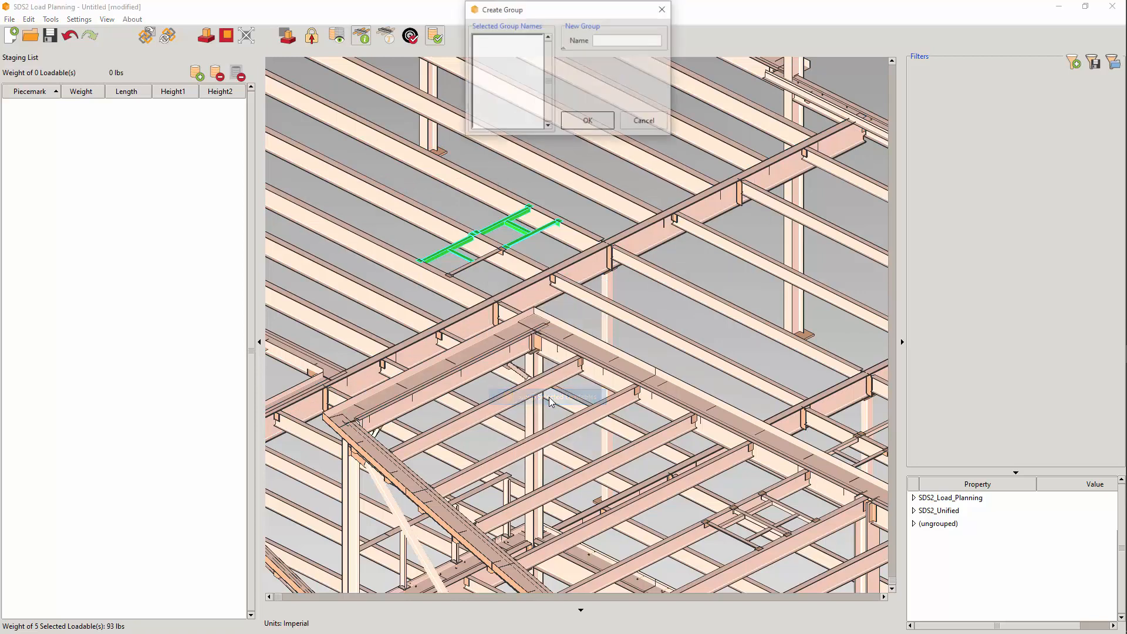
{"action": "left_click", "coordinate": [630, 41]}
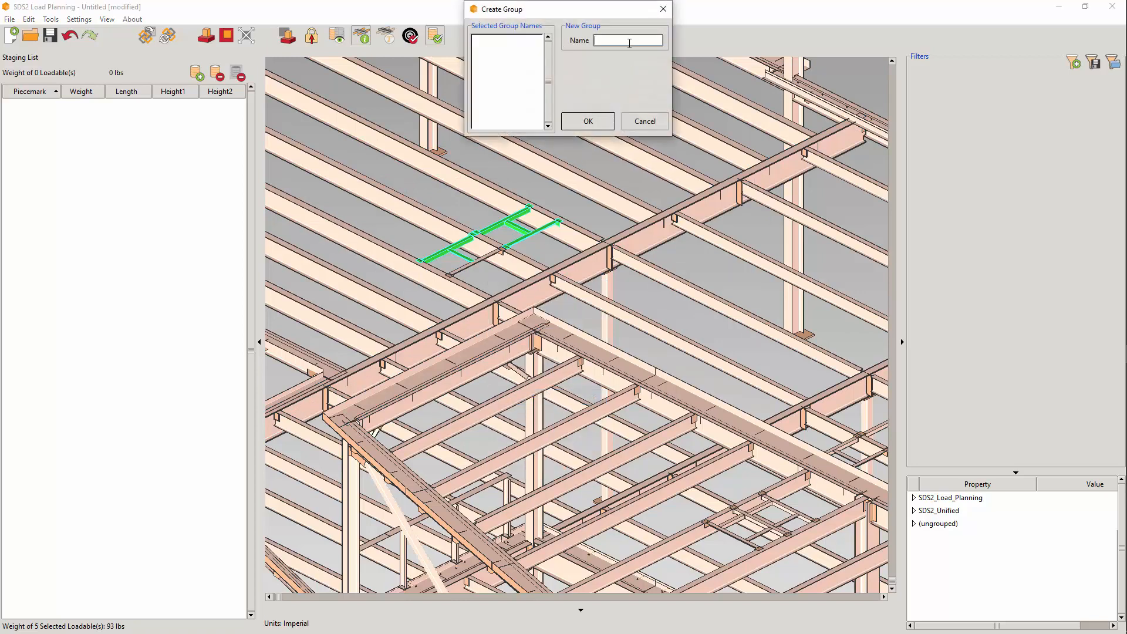
{"action": "type", "text": "Frame"}
{"action": "left_click", "coordinate": [589, 123]}
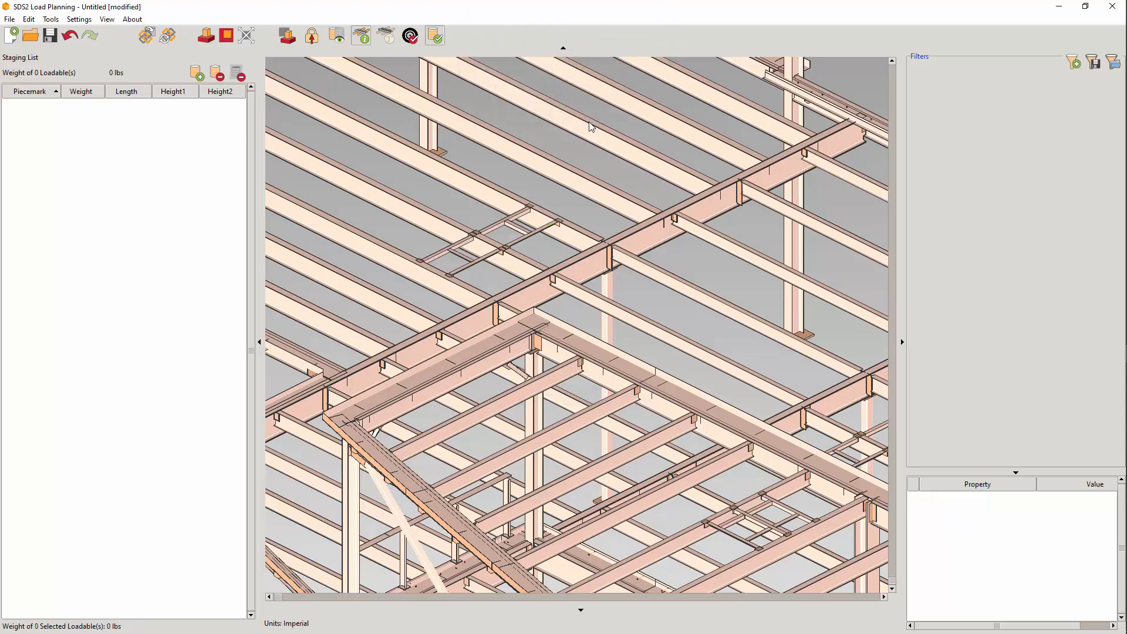
{"action": "right_click", "coordinate": [553, 204]}
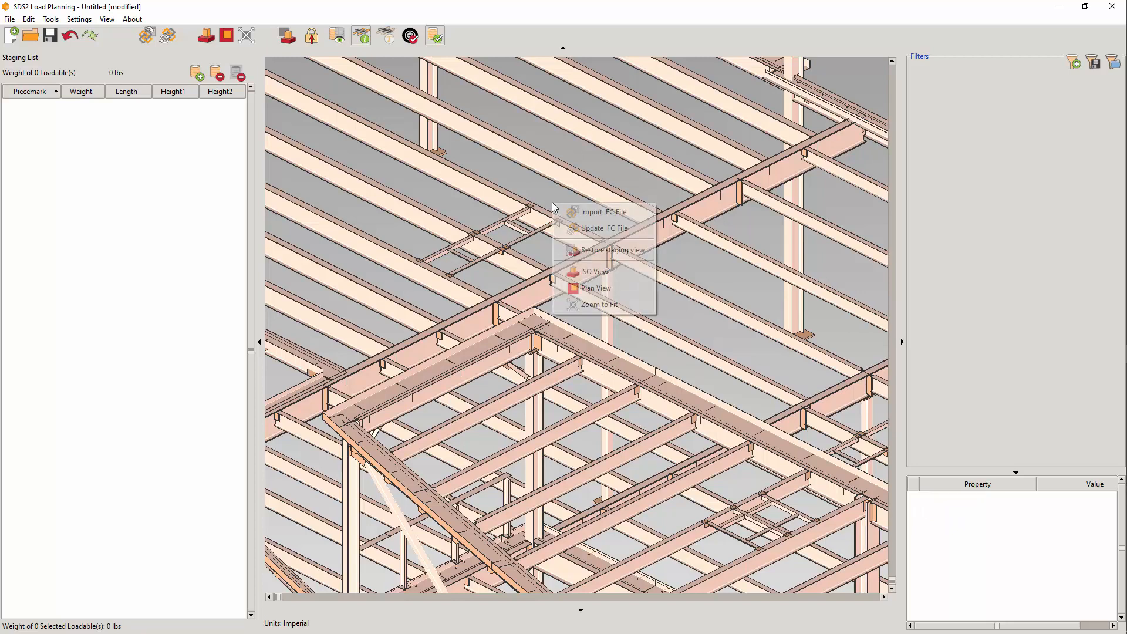
{"action": "left_click", "coordinate": [597, 307]}
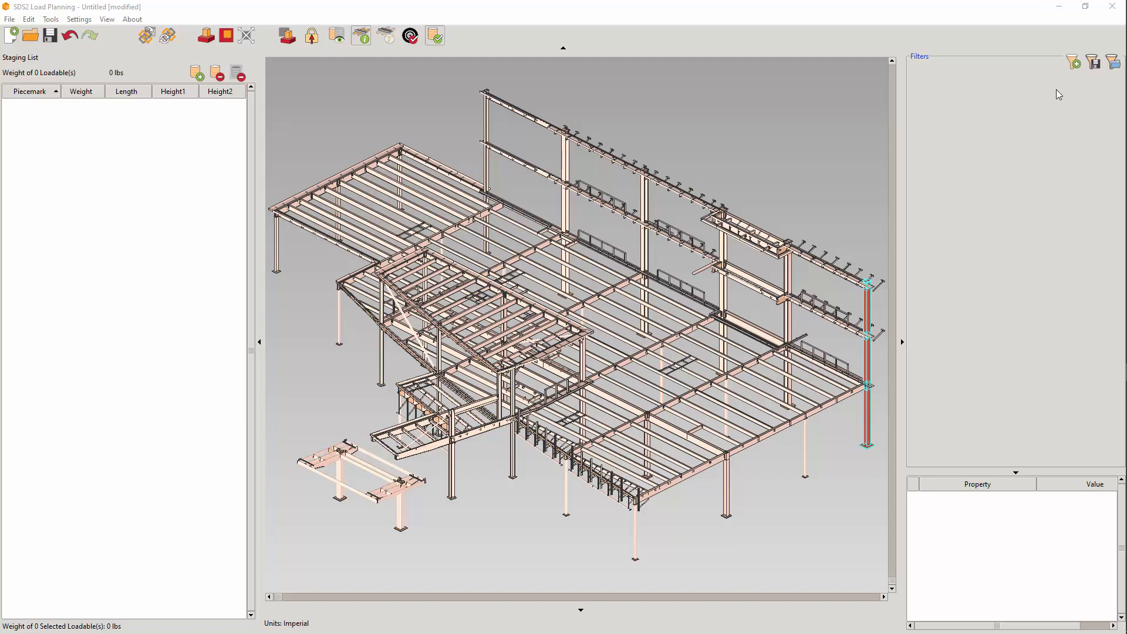
{"action": "left_click", "coordinate": [1075, 63]}
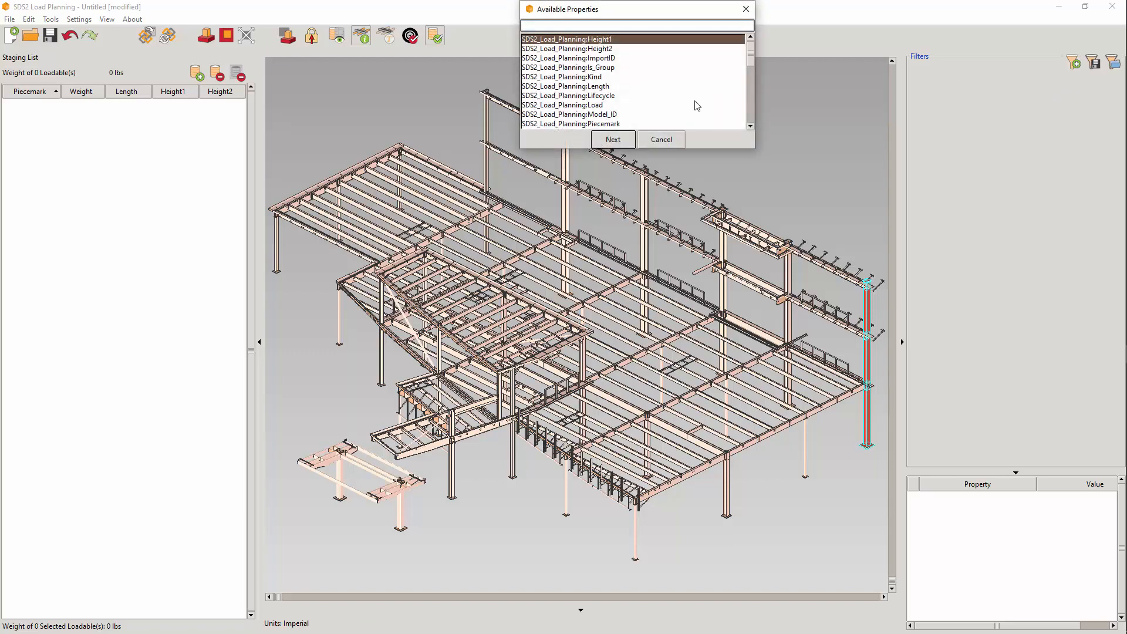
{"action": "double_click", "coordinate": [606, 86]}
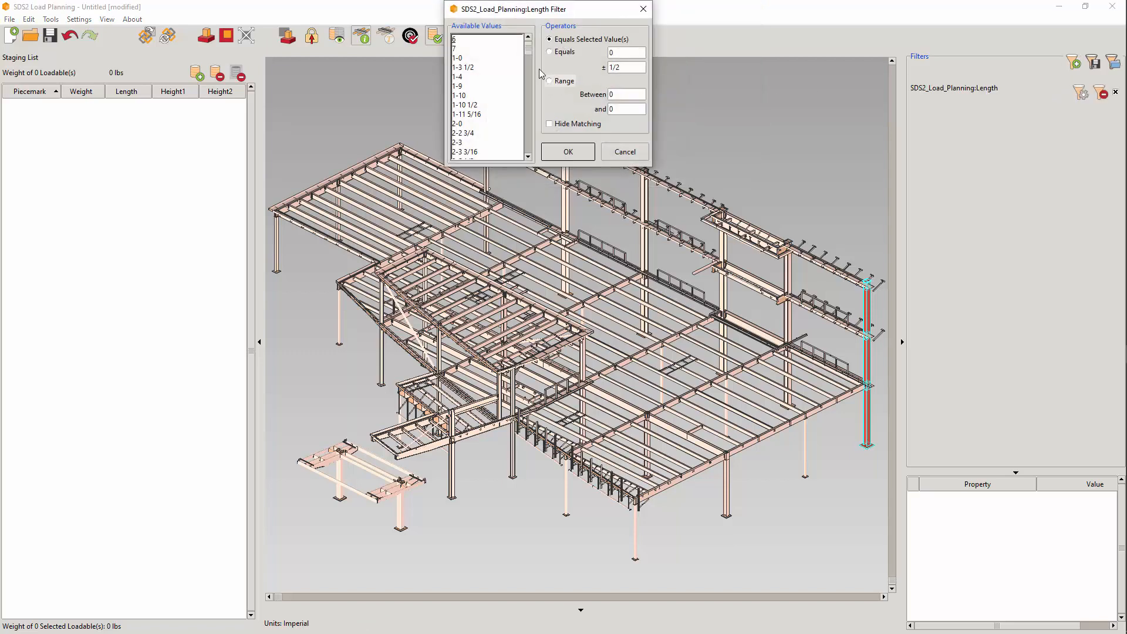
{"action": "mouse_move", "coordinate": [530, 47]}
{"action": "left_mouse_down"}
{"action": "mouse_move", "coordinate": [533, 150]}
{"action": "mouse_move", "coordinate": [536, 47]}
{"action": "left_mouse_up"}
{"action": "left_click", "coordinate": [625, 153]}
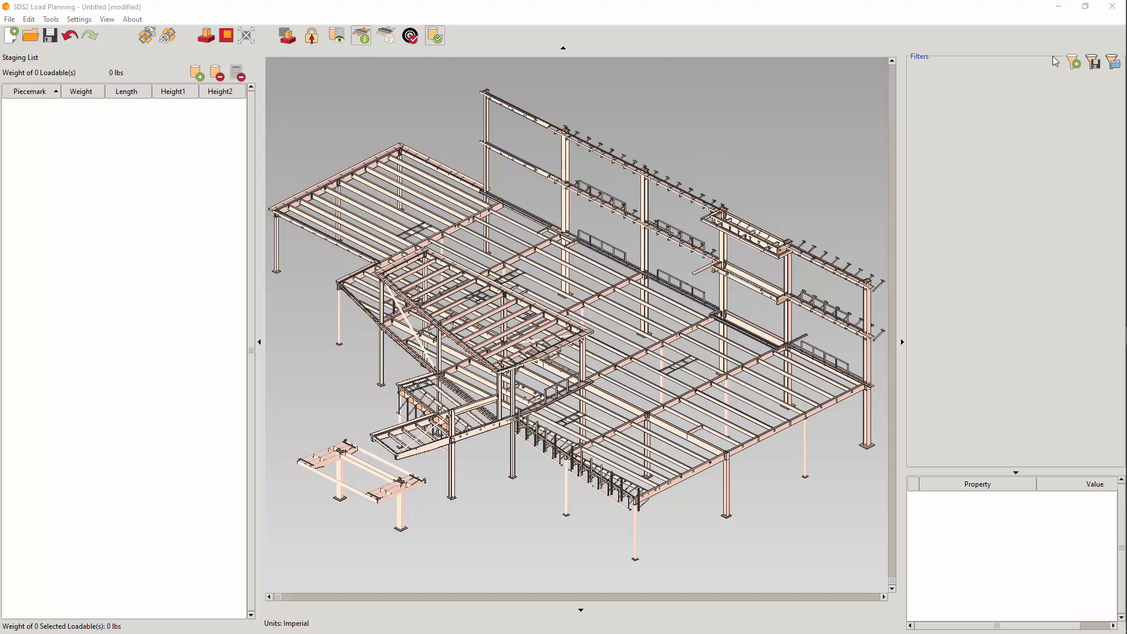
Add a filter on the SDS2_Load_Planning:Kind property that shows only Brace members.
{"action": "left_click", "coordinate": [1074, 61]}
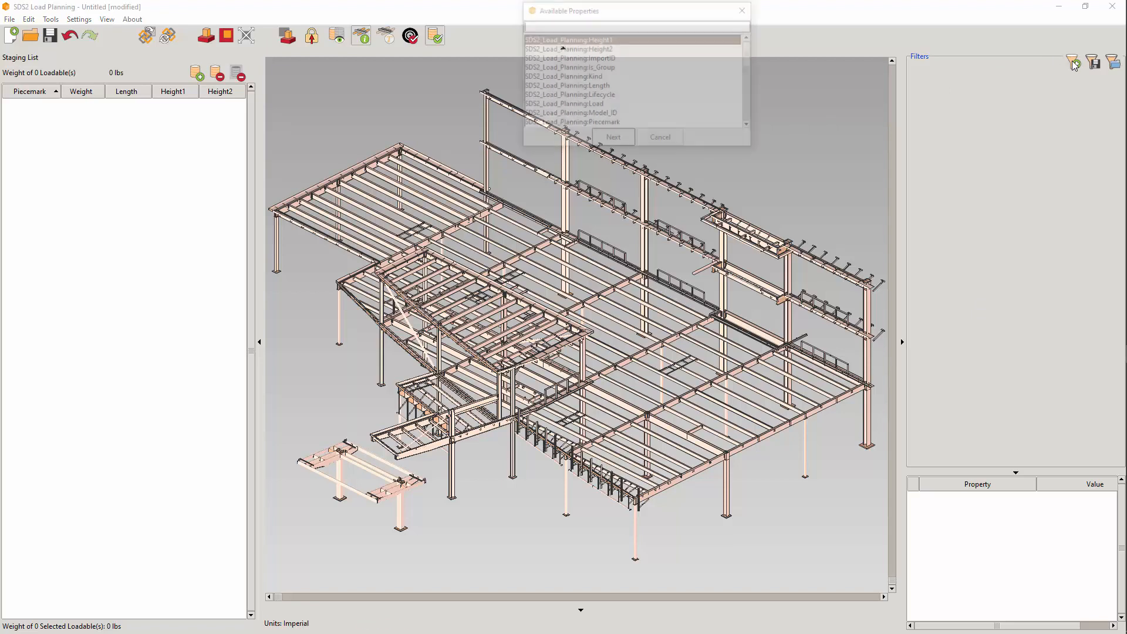
{"action": "left_click", "coordinate": [610, 77]}
{"action": "left_click", "coordinate": [621, 135]}
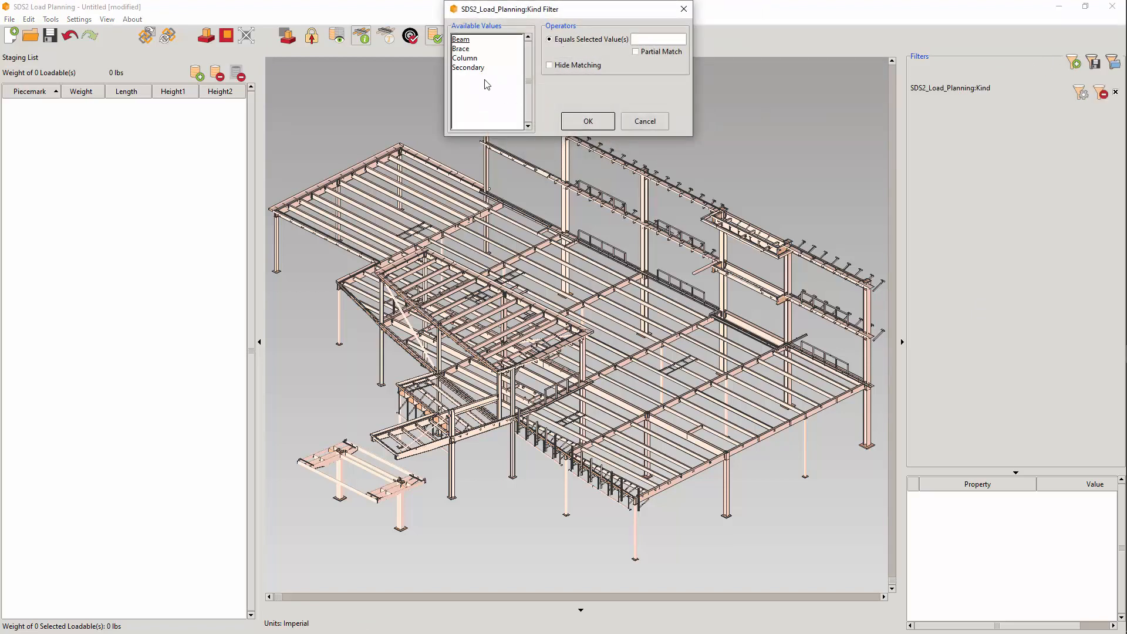
{"action": "left_click", "coordinate": [462, 49]}
{"action": "left_click", "coordinate": [593, 121]}
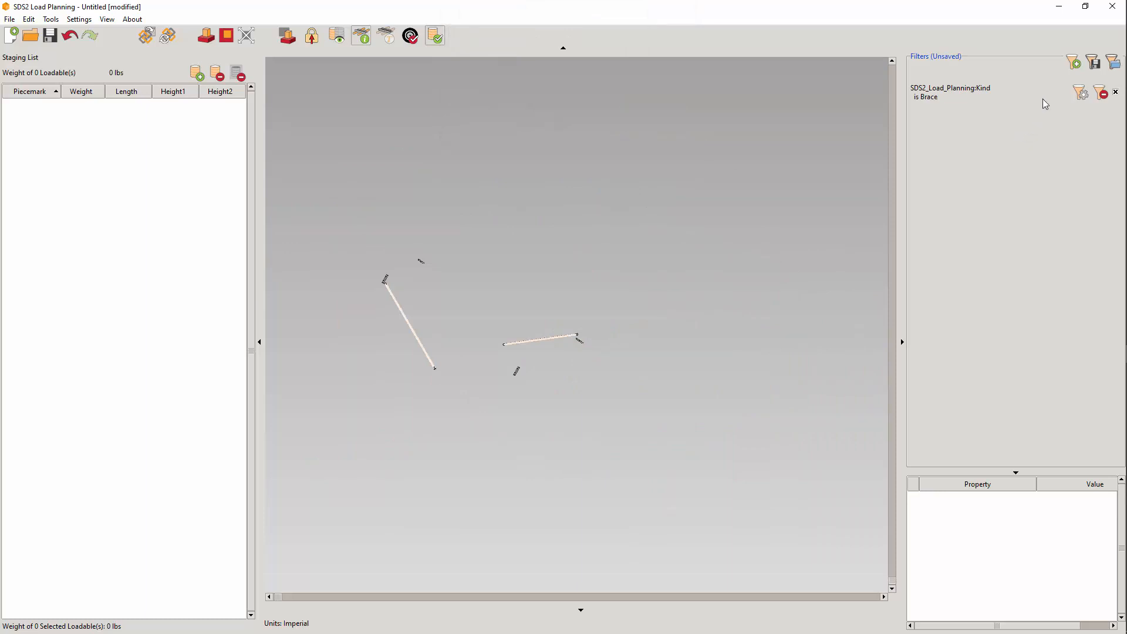
Add an SDS2_Load_Planning:Length filter that includes all available brace lengths from 2-0 to 28-8 5/8.
{"action": "left_click", "coordinate": [1074, 62]}
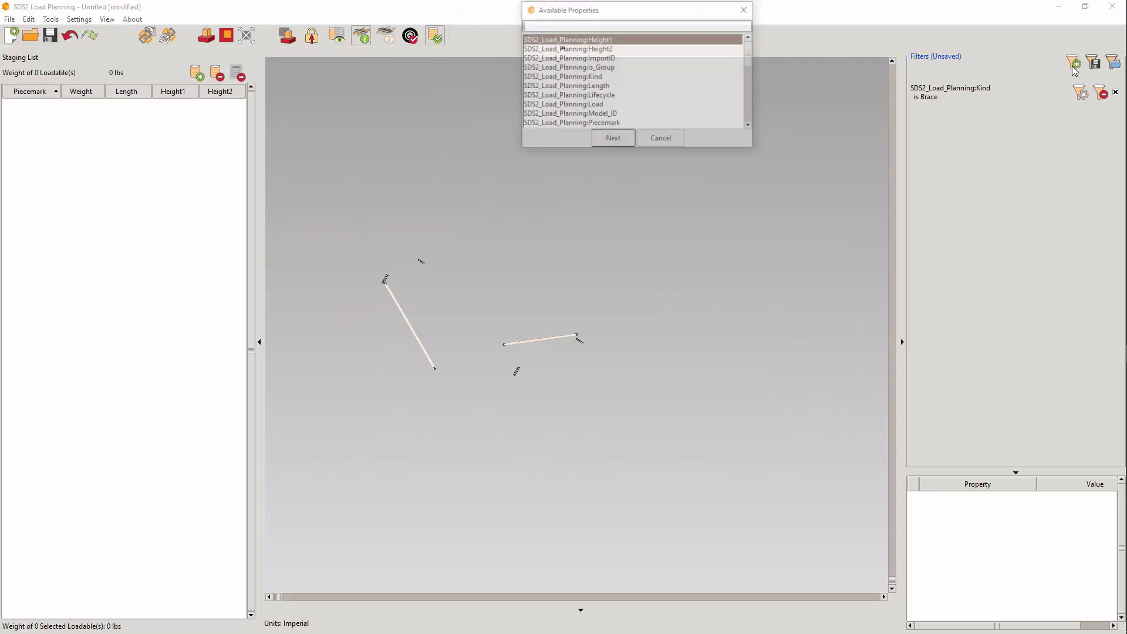
{"action": "left_click", "coordinate": [583, 86]}
{"action": "left_click", "coordinate": [617, 140]}
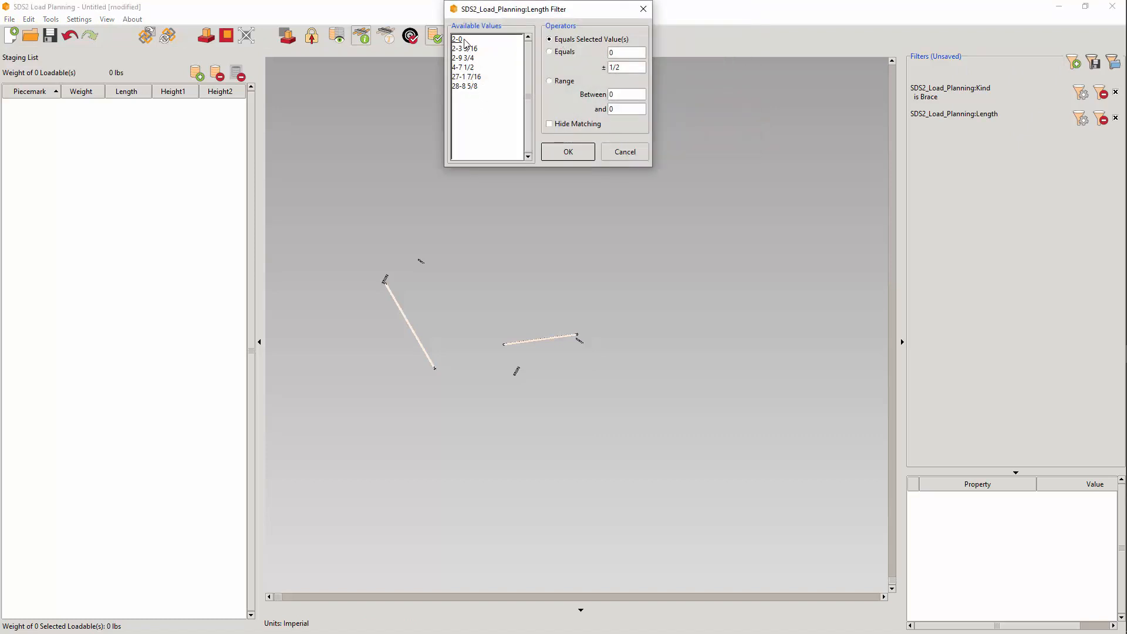
{"action": "left_click_drag", "start_coordinate": [467, 40], "coordinate": [467, 101]}
{"action": "left_click", "coordinate": [568, 153]}
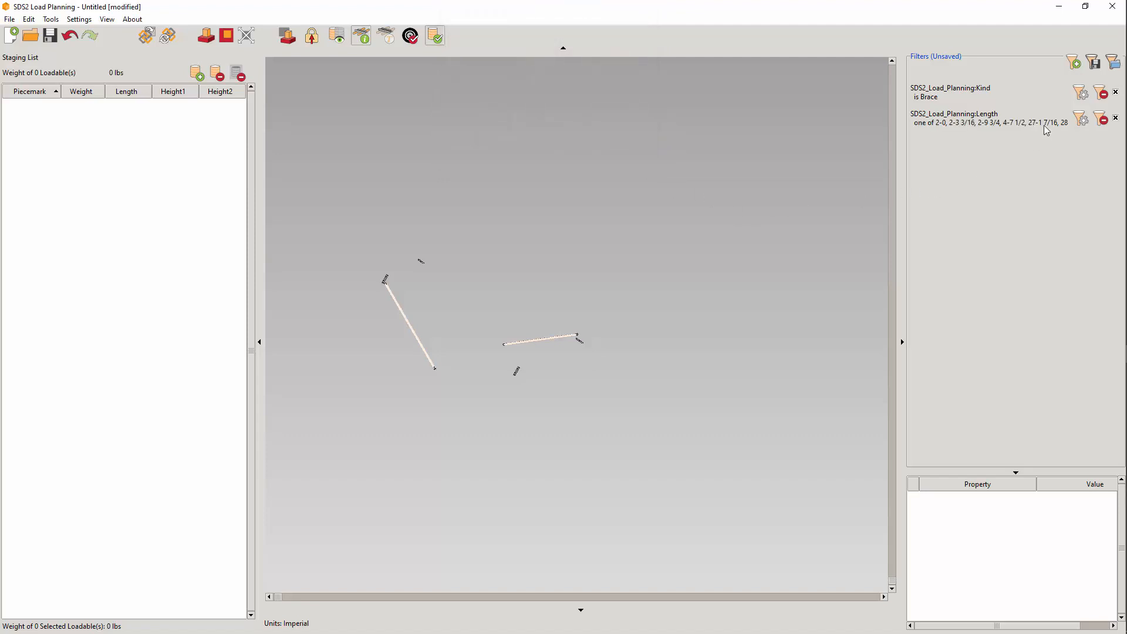
Reopen the SDS2_Load_Planning:Length filter, review its list of available values, and accept the dialog.
{"action": "left_click", "coordinate": [1081, 119]}
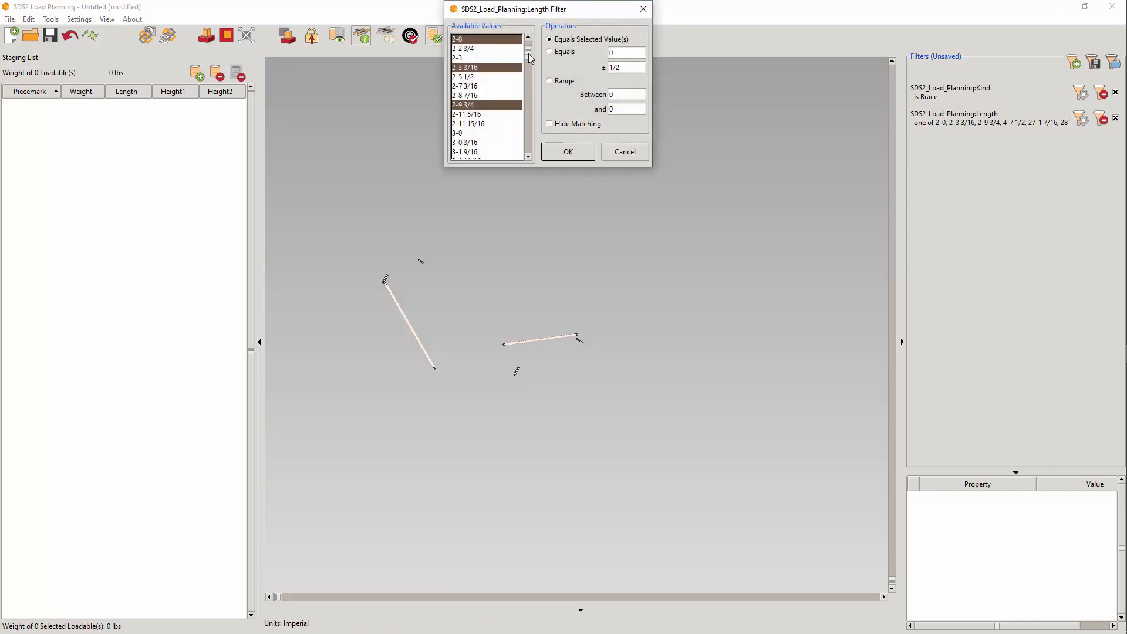
{"action": "left_click_drag", "start_coordinate": [528, 59], "coordinate": [528, 97]}
{"action": "scroll", "coordinate": [529, 97], "scroll_direction": "up", "scroll_amount": 10}
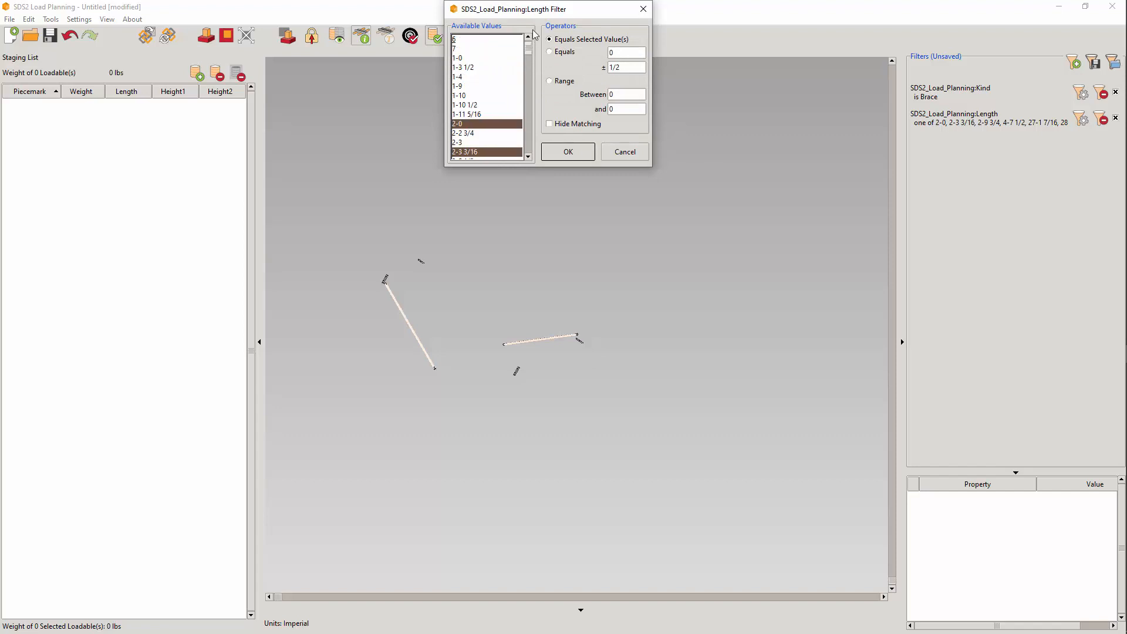
{"action": "left_click", "coordinate": [573, 153]}
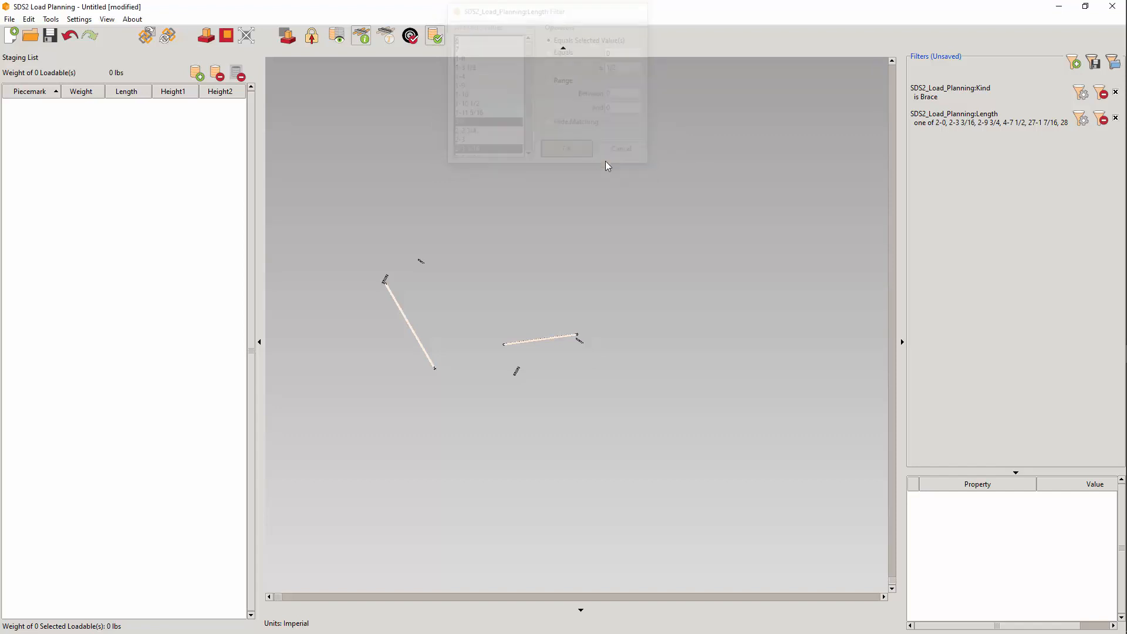
Change the SDS2_Load_Planning:Kind filter to Column and enable Hide Matching so that the columns are hidden.
{"action": "left_click", "coordinate": [1081, 94]}
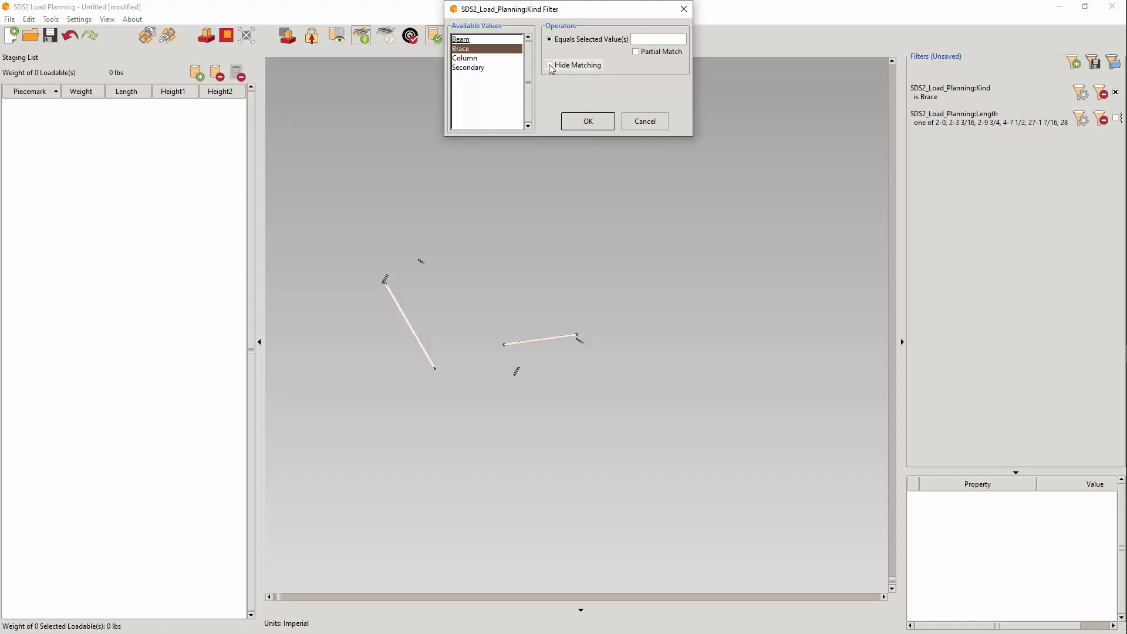
{"action": "left_click", "coordinate": [469, 58]}
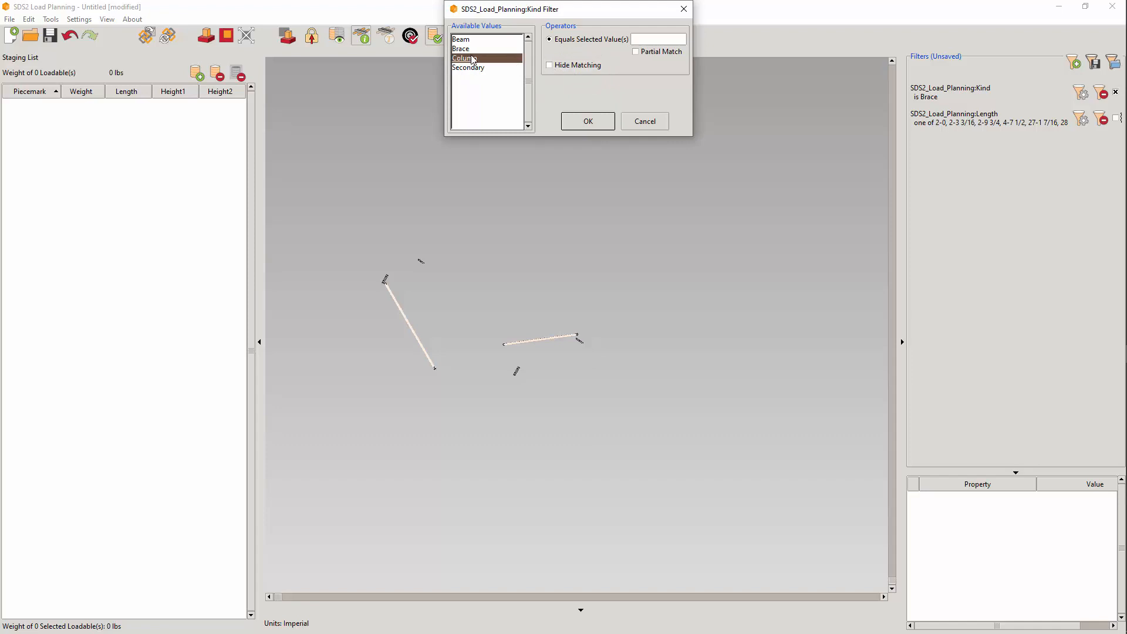
{"action": "left_click", "coordinate": [555, 65]}
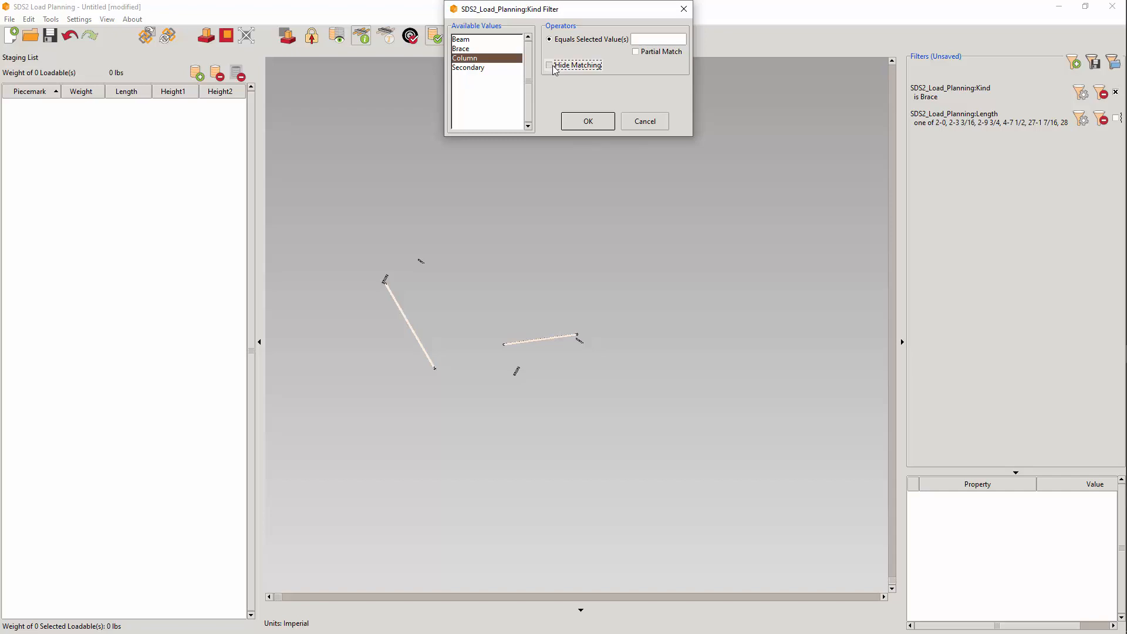
{"action": "left_click", "coordinate": [611, 123]}
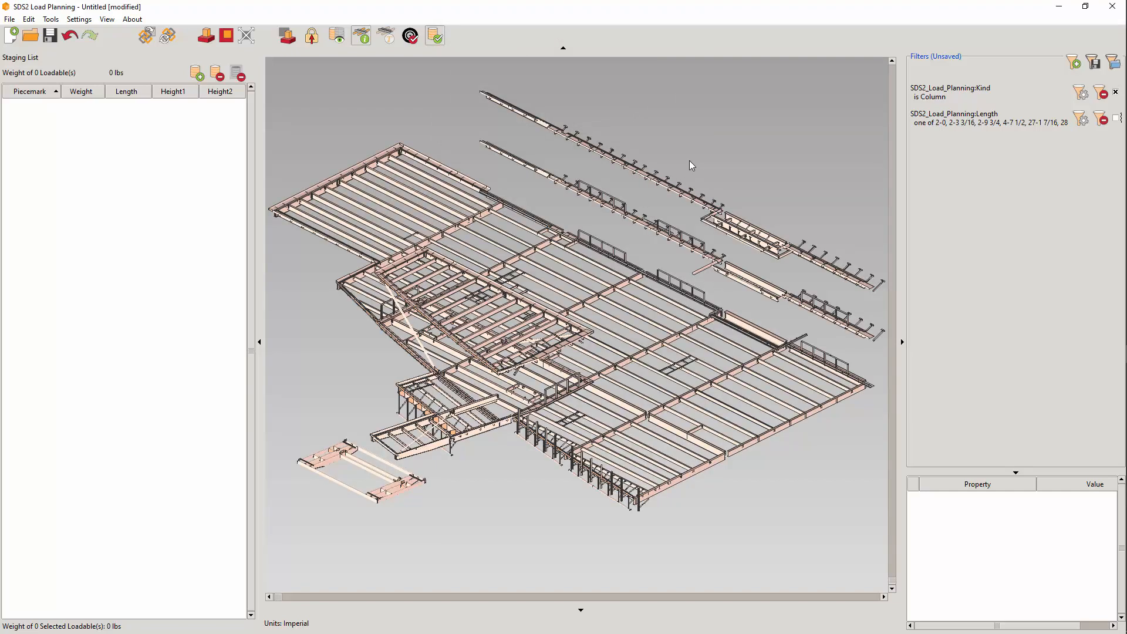
Disable Hide Matching in the SDS2_Load_Planning:Kind filter so that only Column members are shown.
{"action": "left_click", "coordinate": [1080, 92]}
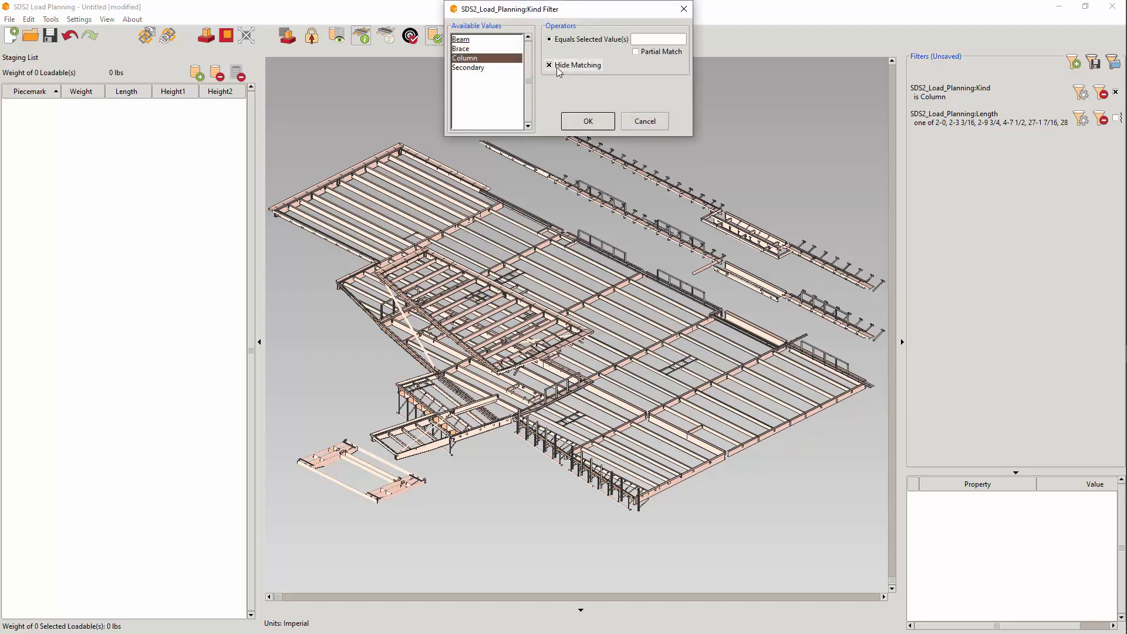
{"action": "left_click", "coordinate": [558, 67]}
{"action": "left_click", "coordinate": [590, 122]}
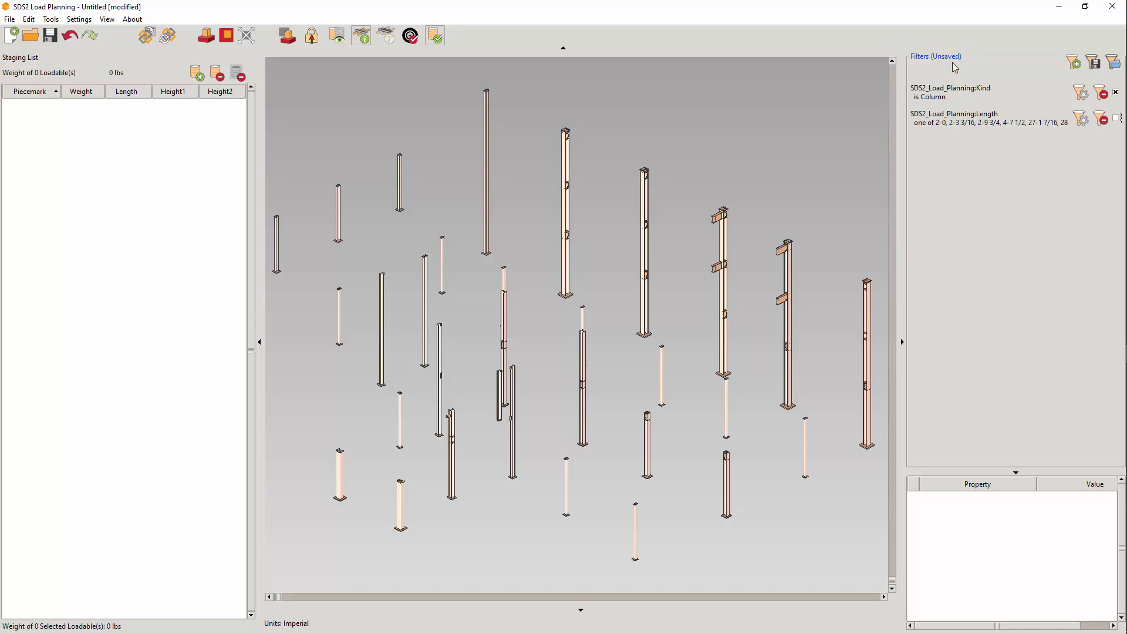
Load the VideoExample.lpf filter file, saving the current unsaved filters to the Desktop as Untitled.lpf when prompted.
{"action": "left_click", "coordinate": [1114, 63]}
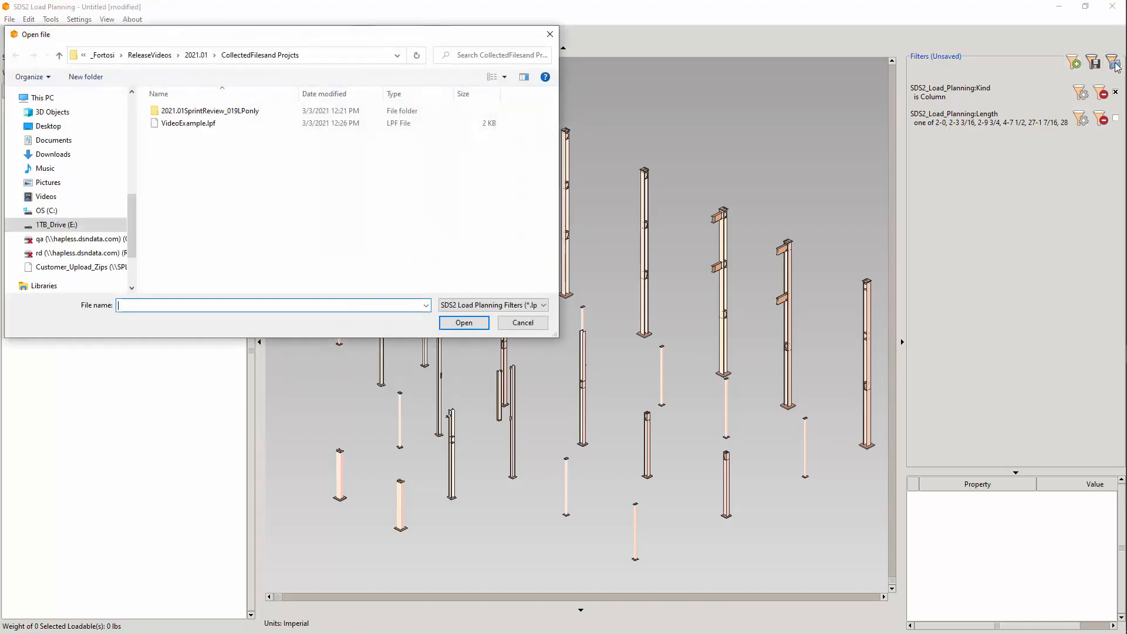
{"action": "left_click", "coordinate": [210, 124]}
{"action": "left_click", "coordinate": [466, 325]}
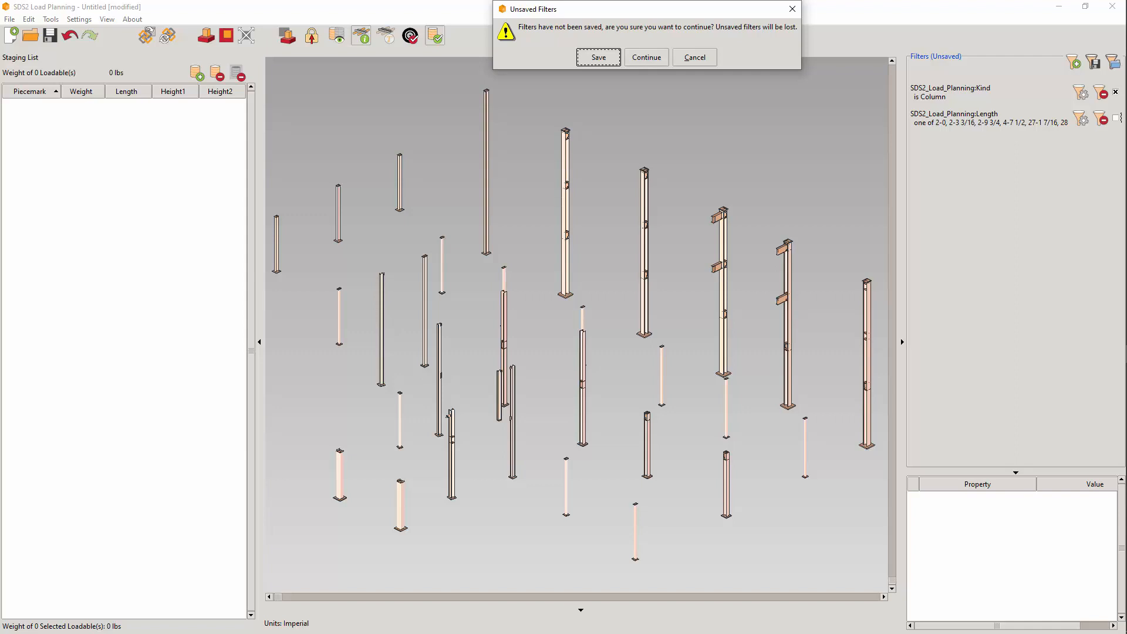
{"action": "left_click", "coordinate": [597, 57]}
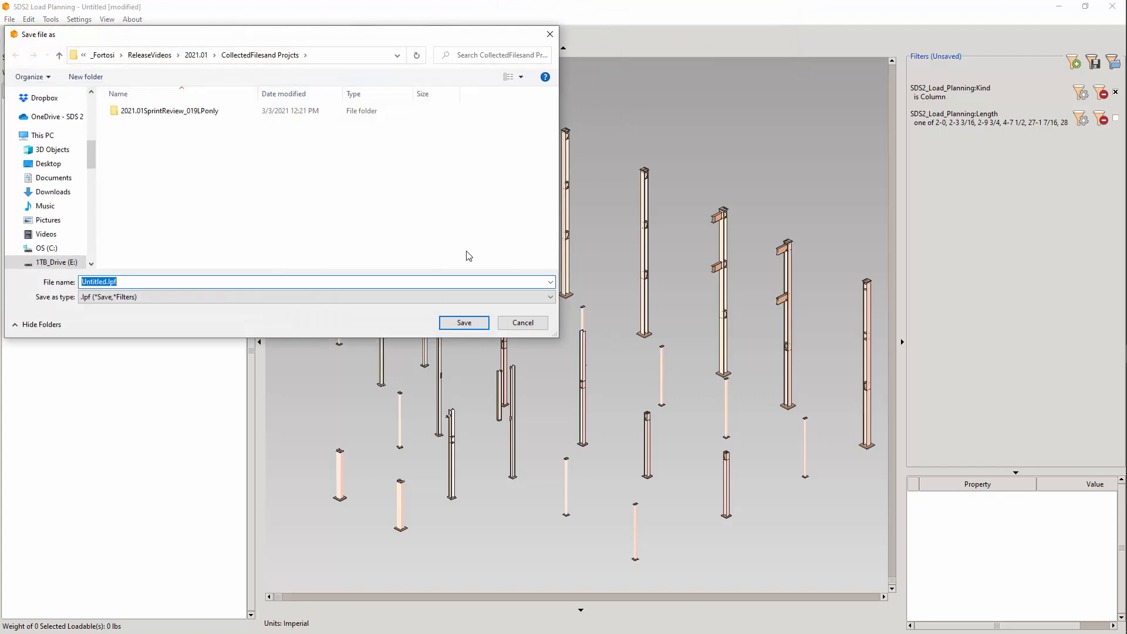
{"action": "left_click", "coordinate": [57, 166]}
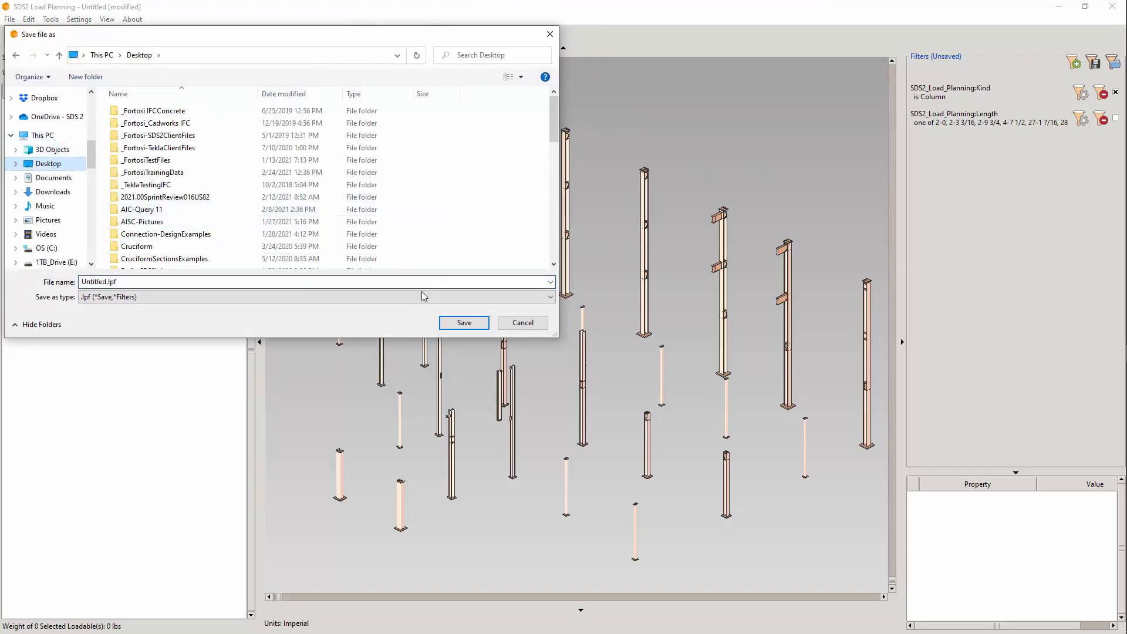
{"action": "left_click", "coordinate": [464, 323]}
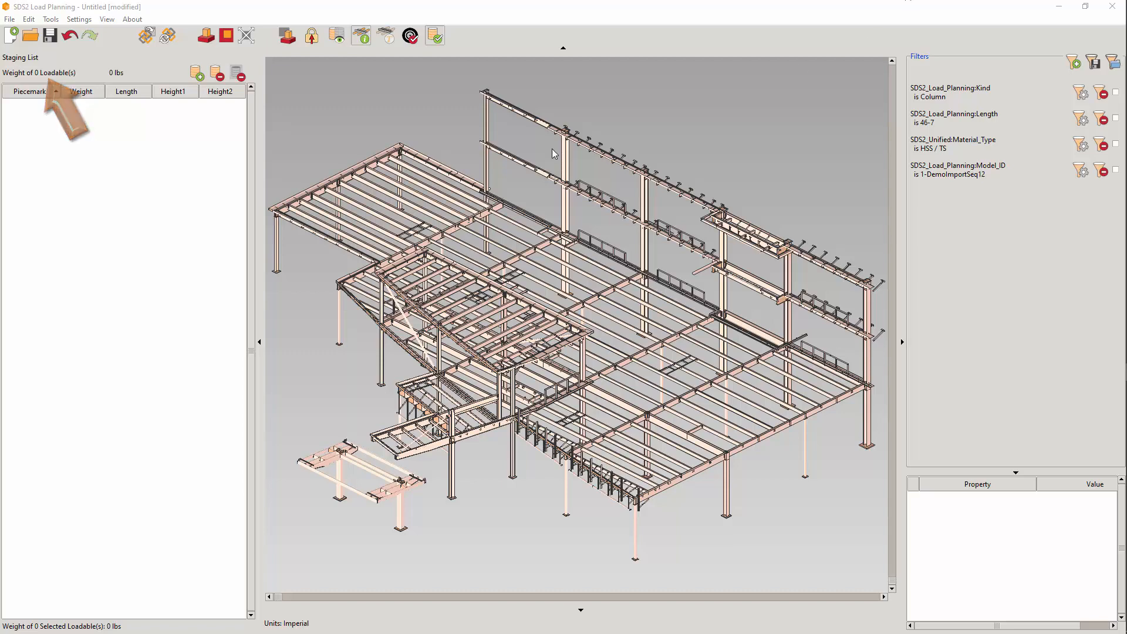
Select the group of roof beams at the building's upper back corner and add them to the staging list.
{"action": "left_click_drag", "start_coordinate": [448, 129], "coordinate": [358, 178]}
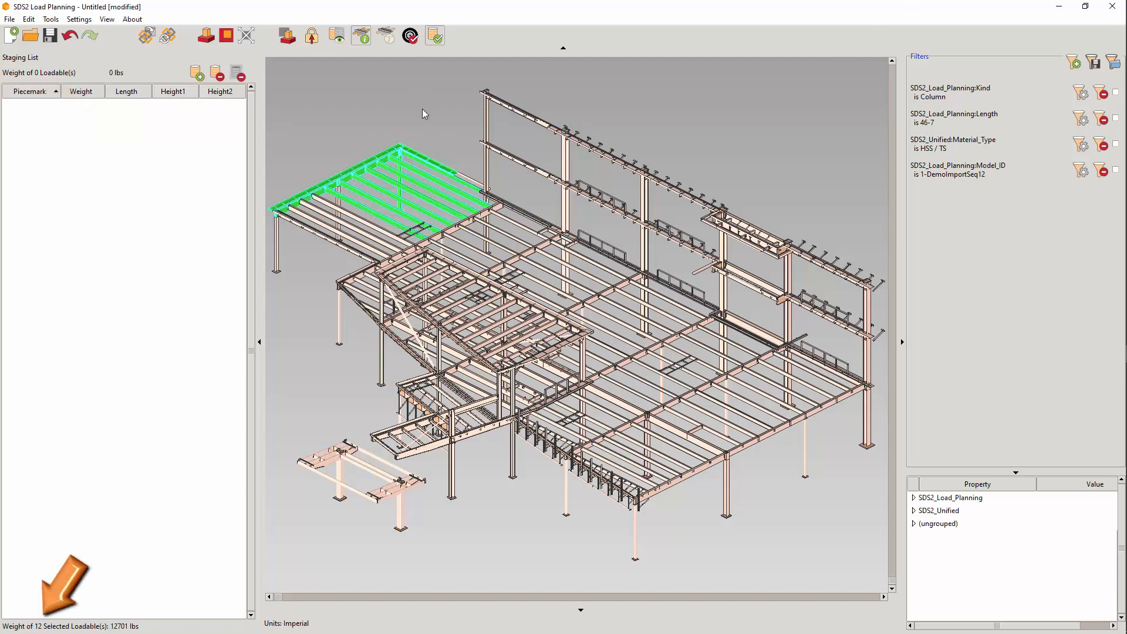
{"action": "right_click", "coordinate": [424, 111]}
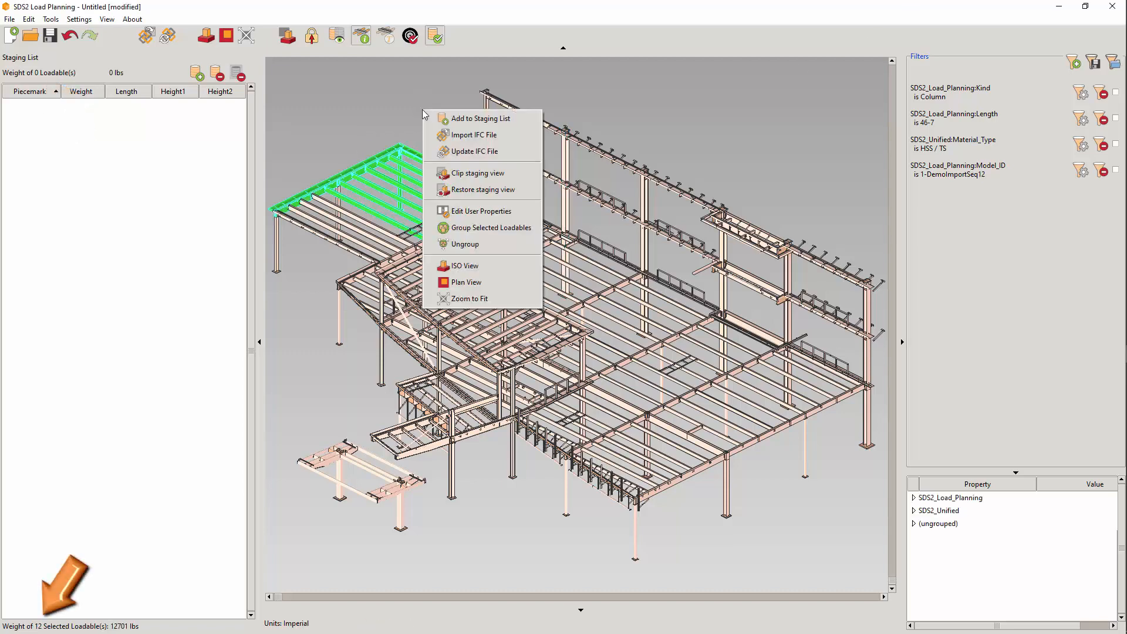
{"action": "left_click", "coordinate": [476, 118]}
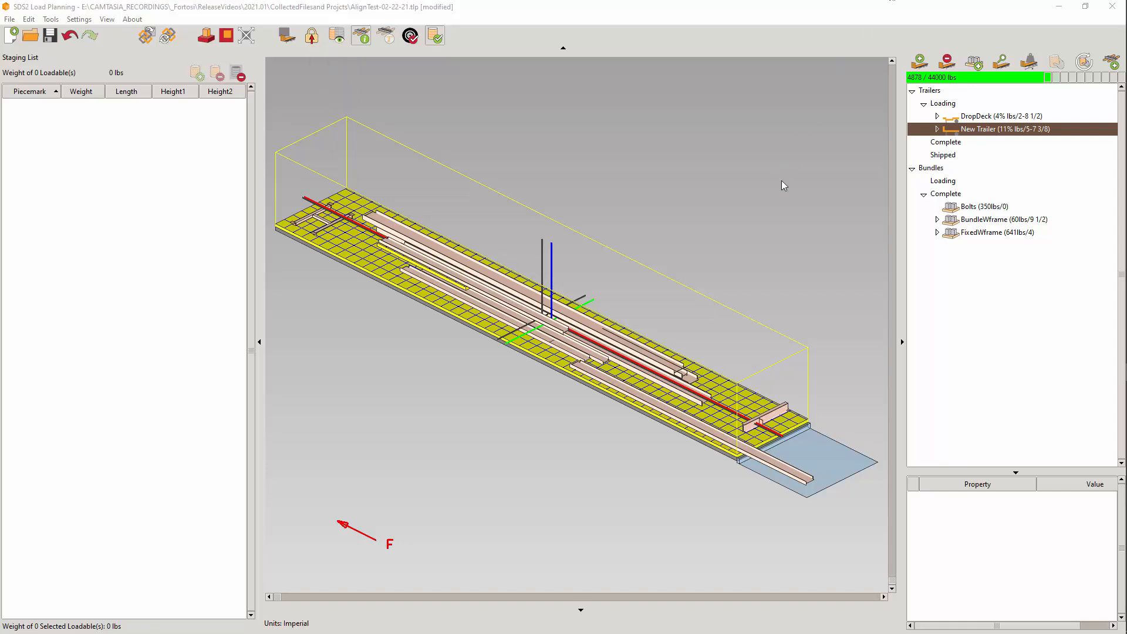
Try aligning the two beams along the near edge of New Trailer backward.
{"action": "left_click", "coordinate": [571, 352]}
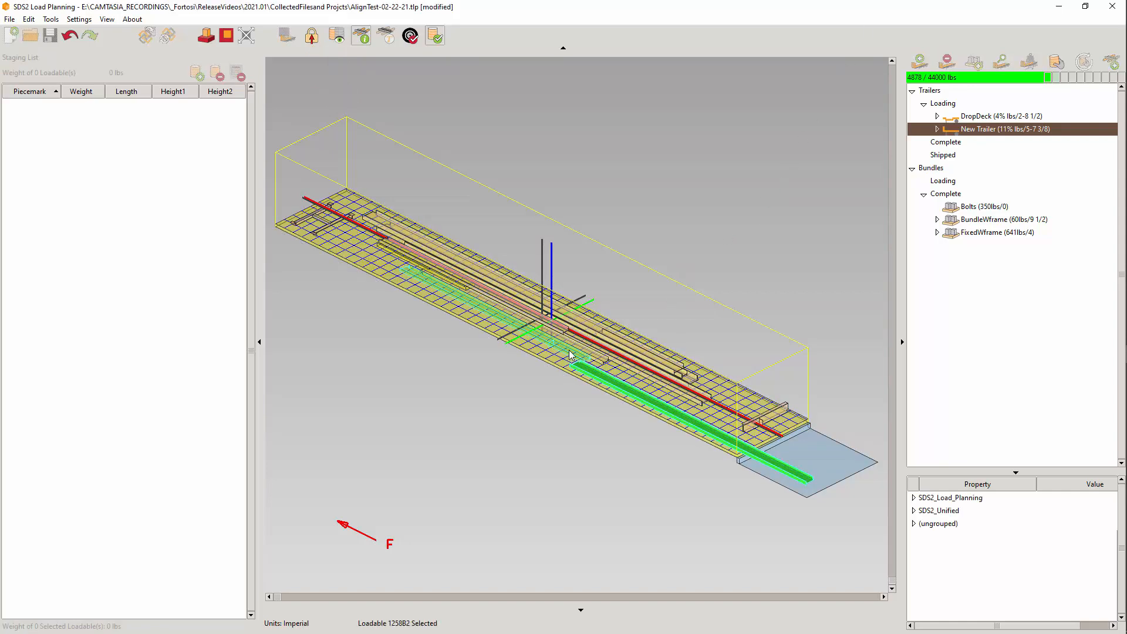
{"action": "right_click", "coordinate": [668, 187]}
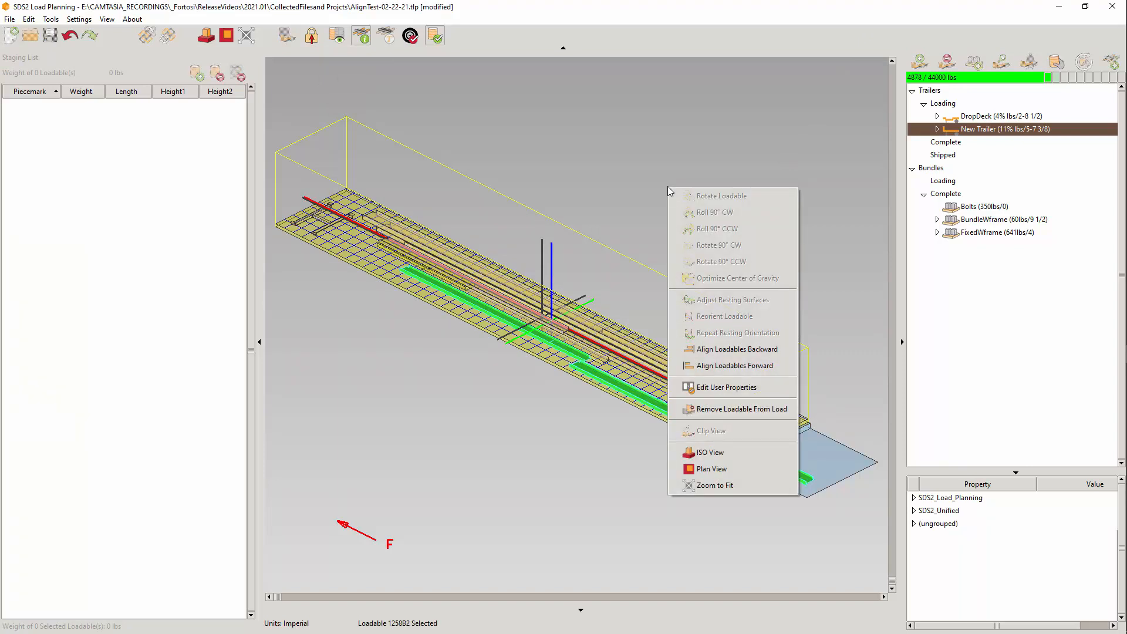
{"action": "left_click", "coordinate": [762, 349]}
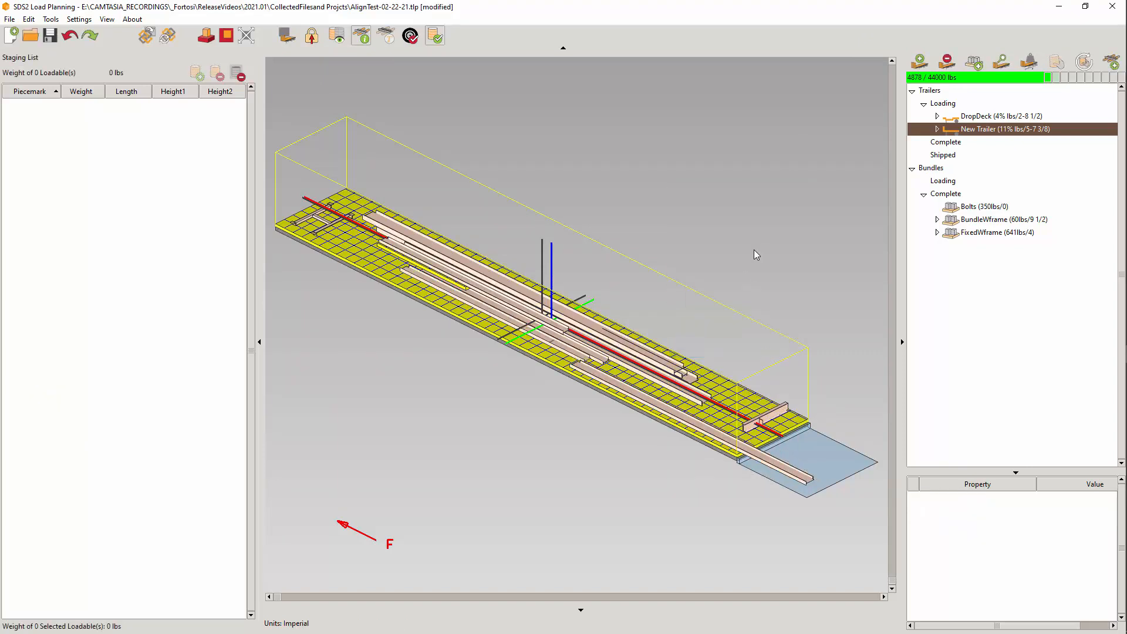
Align beam 1264B1 and the two near-edge beams on New Trailer backward, then undo the alignment.
{"action": "scroll", "coordinate": [614, 371], "scroll_direction": "up", "scroll_amount": 3}
{"action": "middle_click_drag", "start_coordinate": [613, 368], "coordinate": [624, 342]}
{"action": "scroll", "coordinate": [624, 342], "scroll_direction": "up", "scroll_amount": 1}
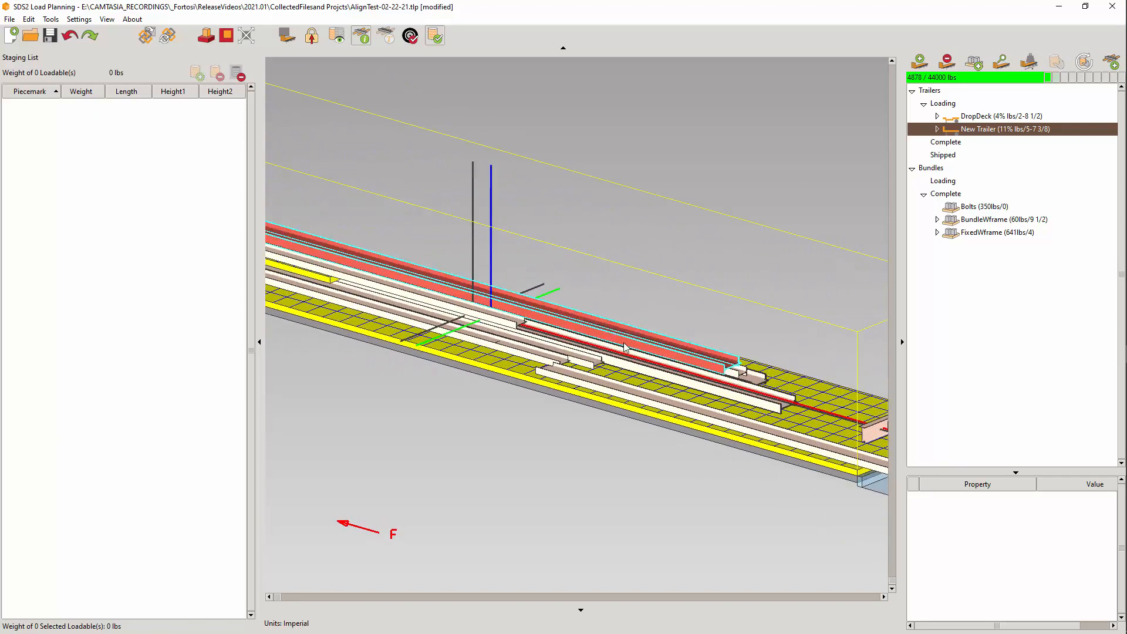
{"action": "left_click", "coordinate": [519, 324]}
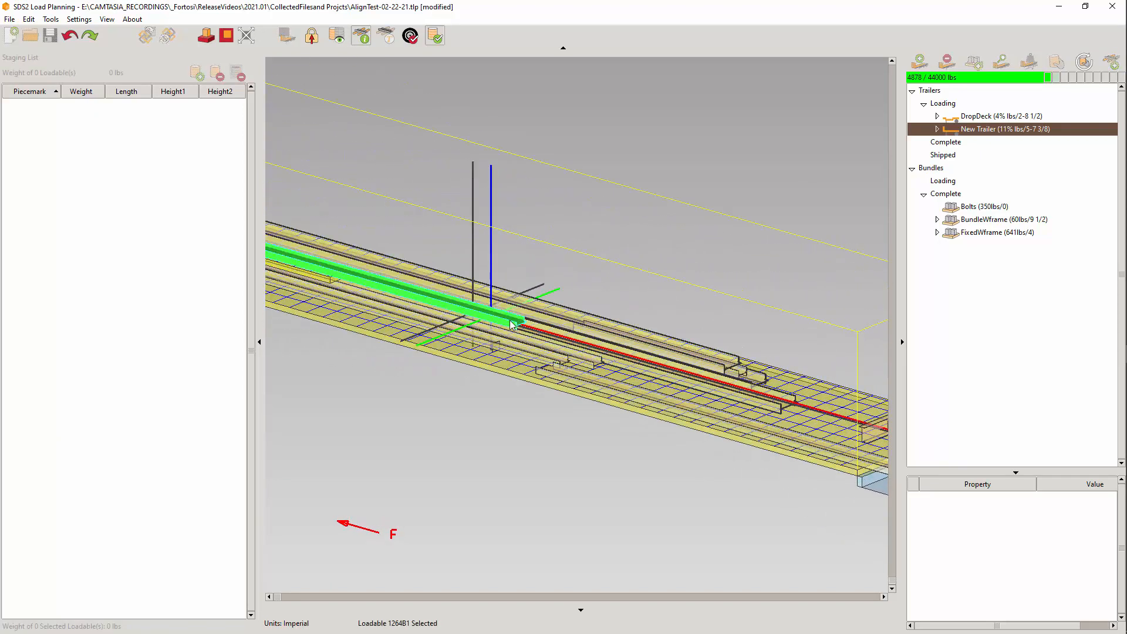
{"action": "left_click", "coordinate": [572, 379], "text": "ctrl"}
{"action": "left_click", "coordinate": [555, 357], "text": "ctrl"}
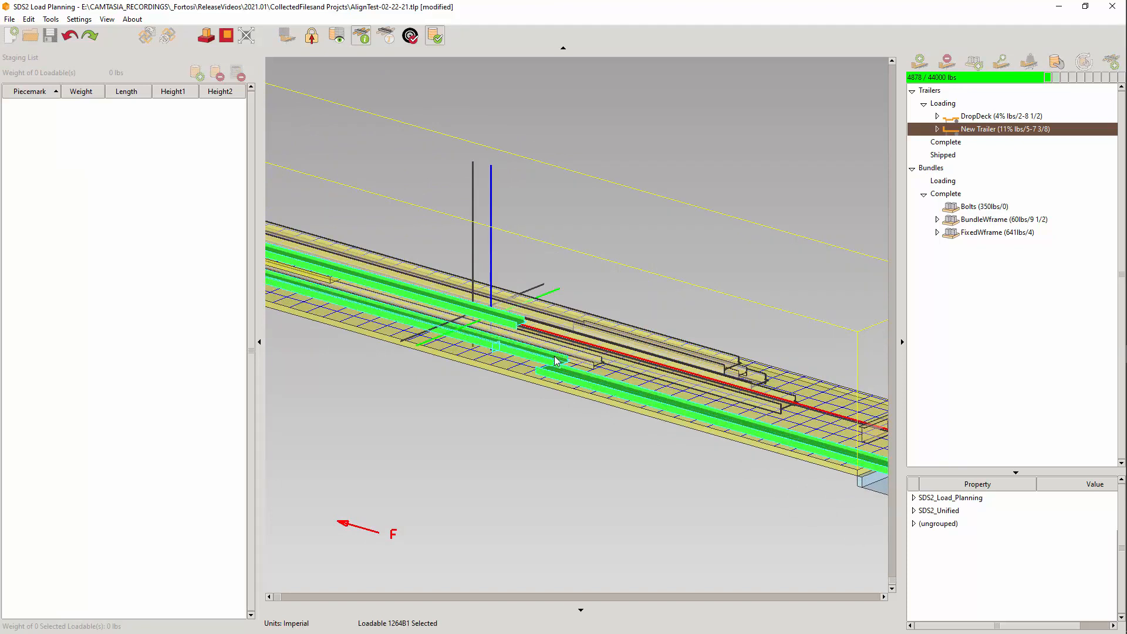
{"action": "right_click", "coordinate": [641, 199]}
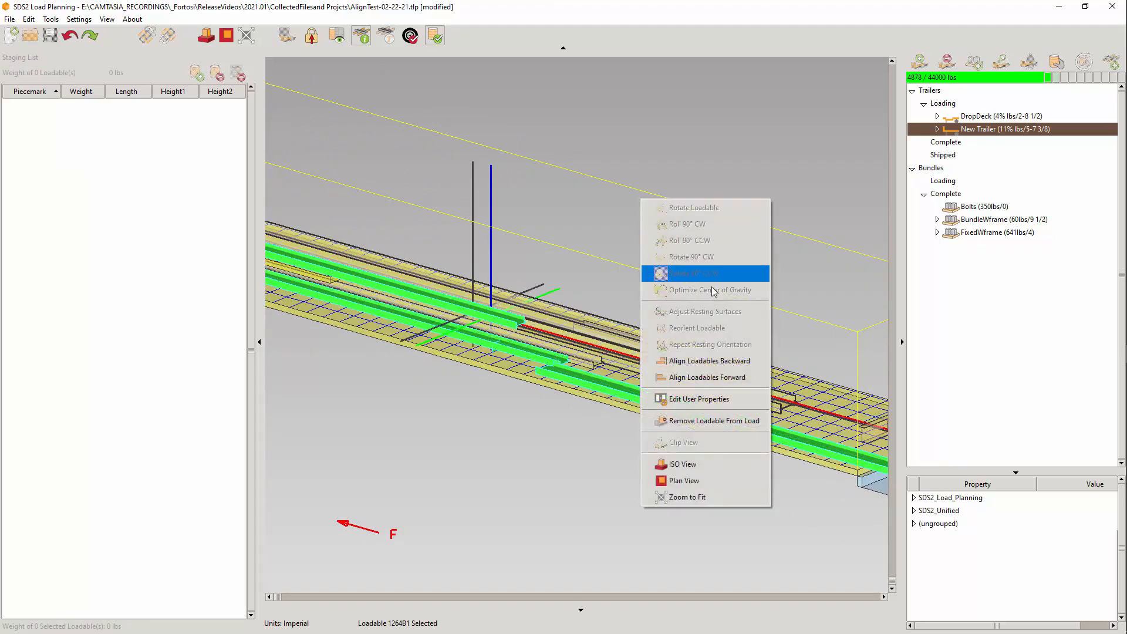
{"action": "left_click", "coordinate": [728, 362]}
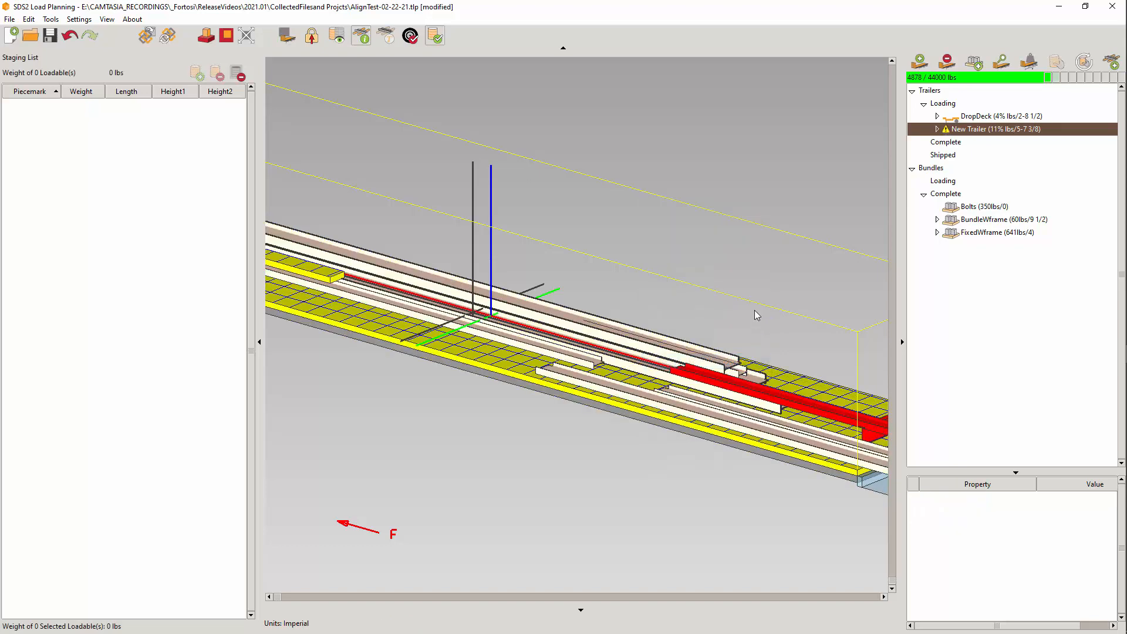
{"action": "scroll", "coordinate": [695, 256], "scroll_direction": "down", "scroll_amount": 3}
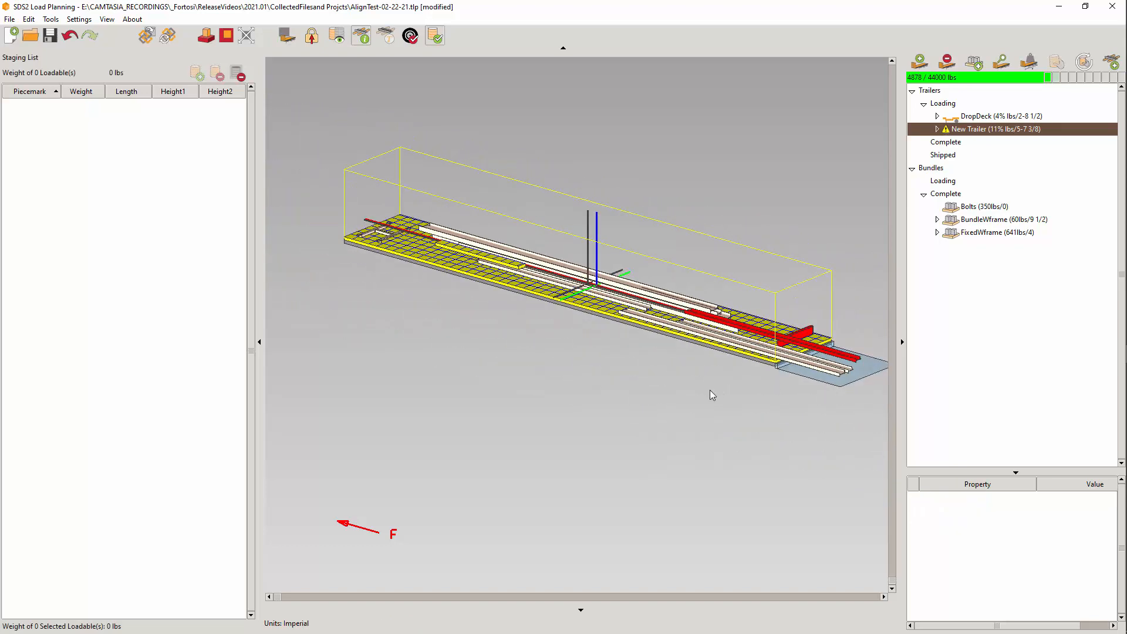
{"action": "key", "text": "ctrl+z"}
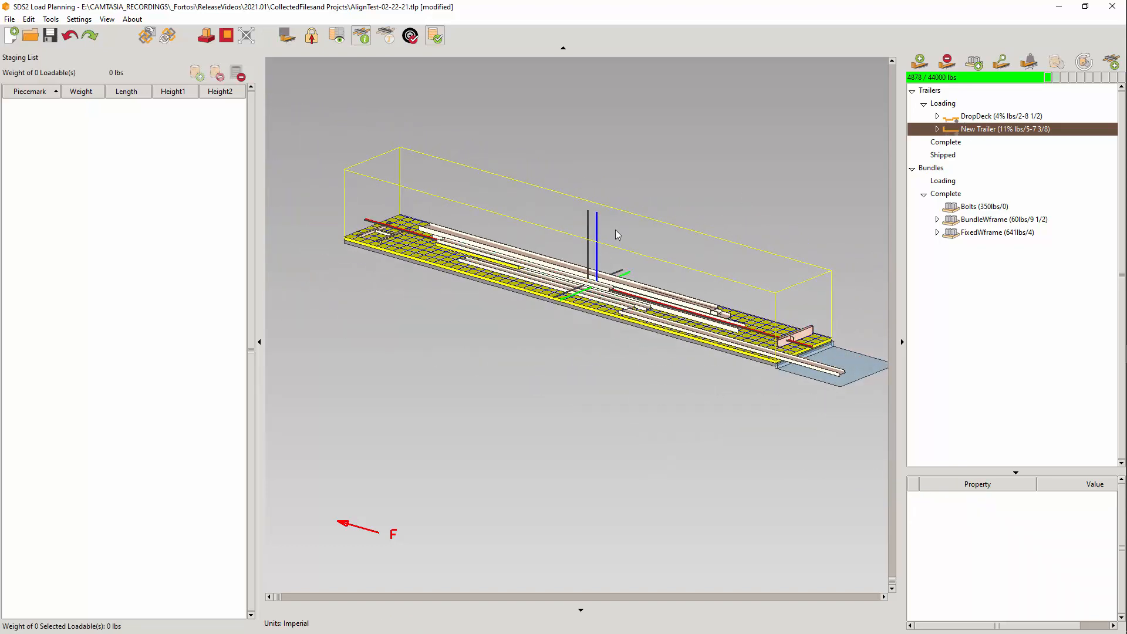
Select all the long beams across the middle of New Trailer, align them forward, and undo the alignment.
{"action": "left_click_drag", "start_coordinate": [627, 232], "coordinate": [574, 333]}
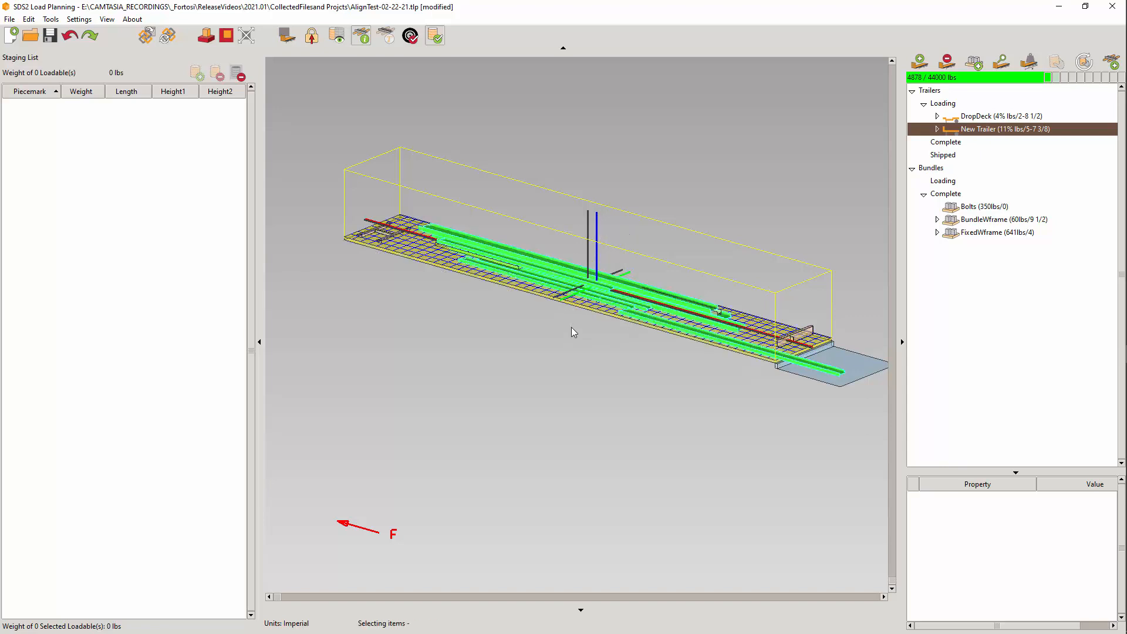
{"action": "right_click", "coordinate": [625, 150]}
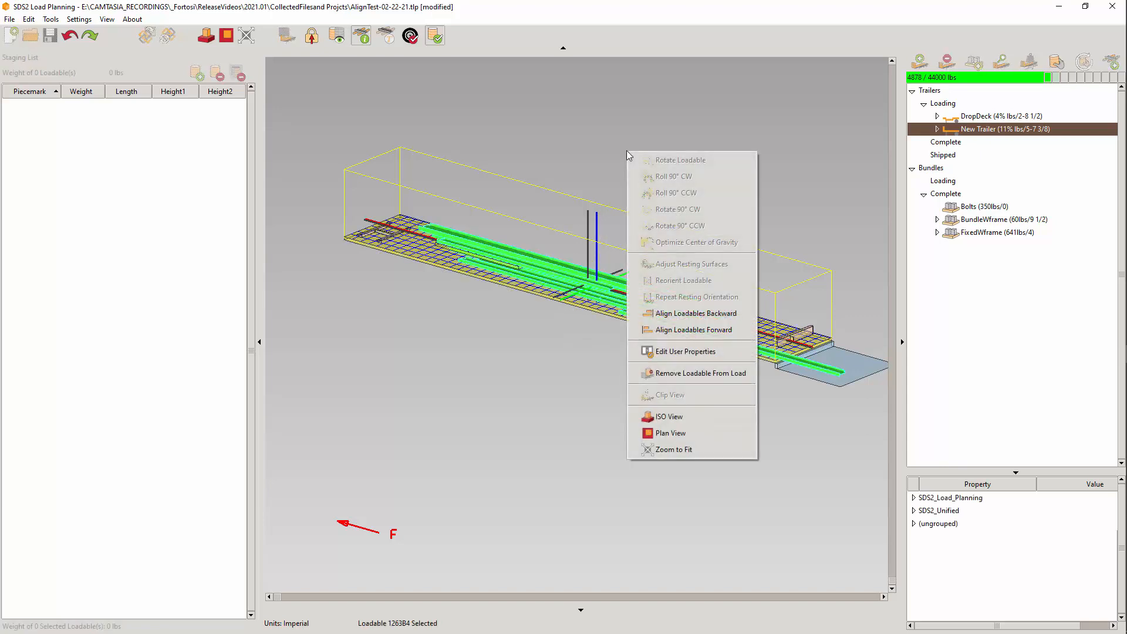
{"action": "left_click", "coordinate": [711, 332]}
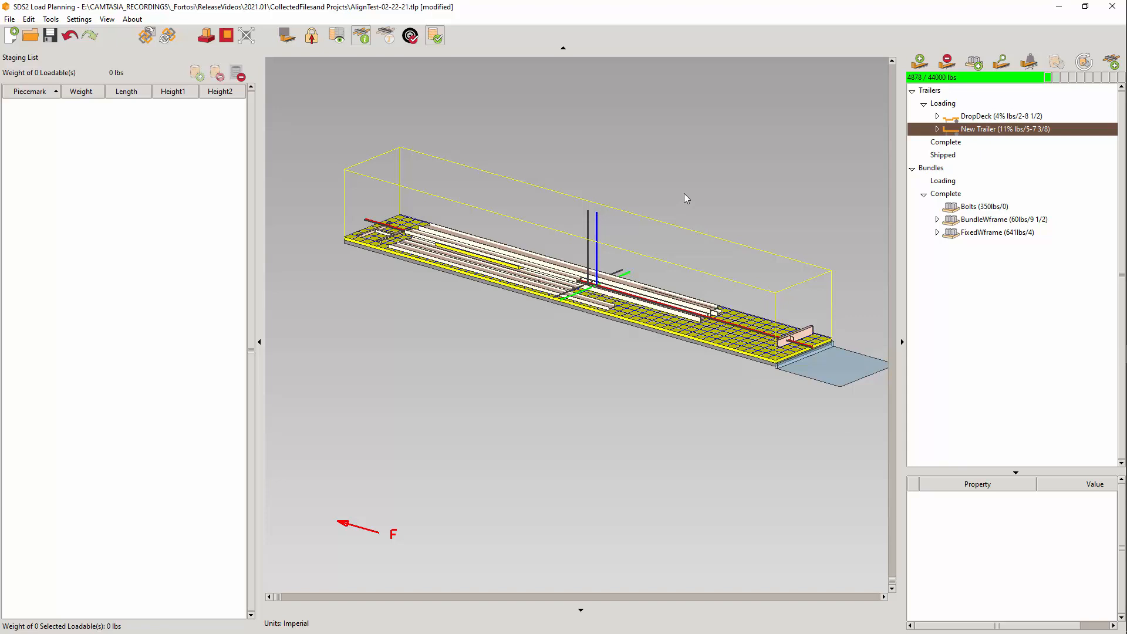
{"action": "key", "text": "ctrl+z"}
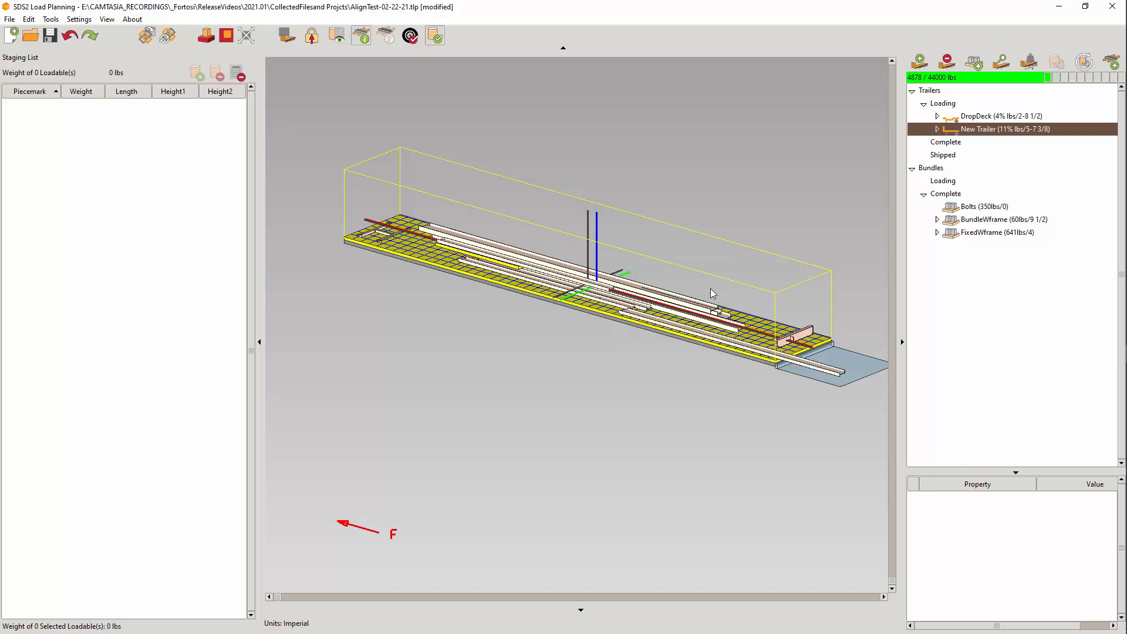
Align the far-side beams and the short crosswise member at the rear of New Trailer backward, and inspect their aligned ends.
{"action": "left_click", "coordinate": [802, 338]}
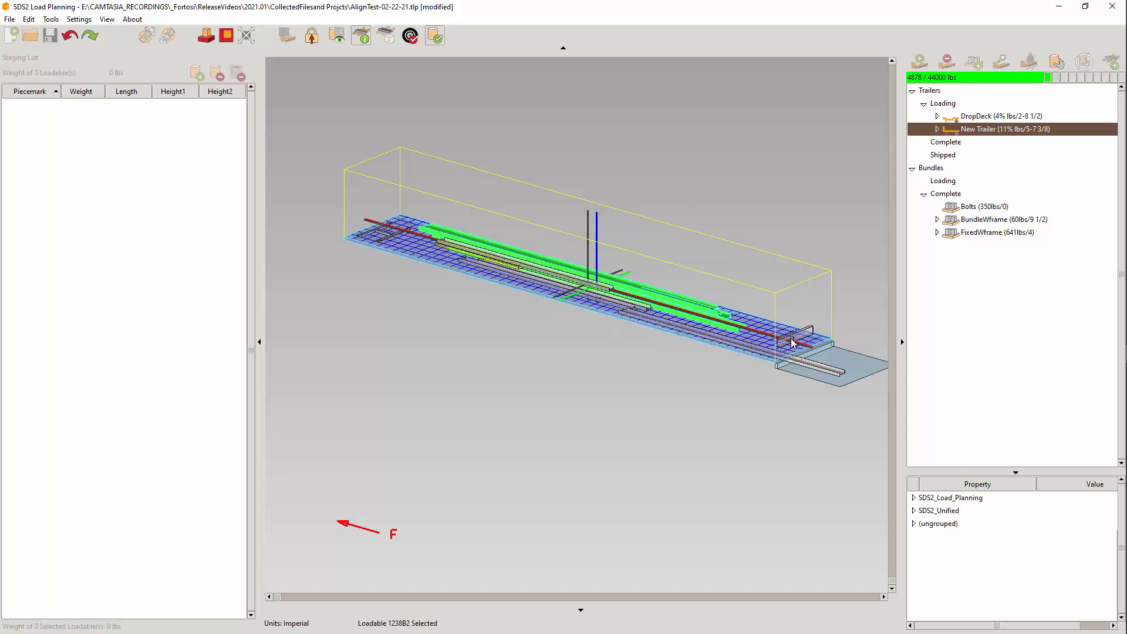
{"action": "right_click", "coordinate": [744, 220]}
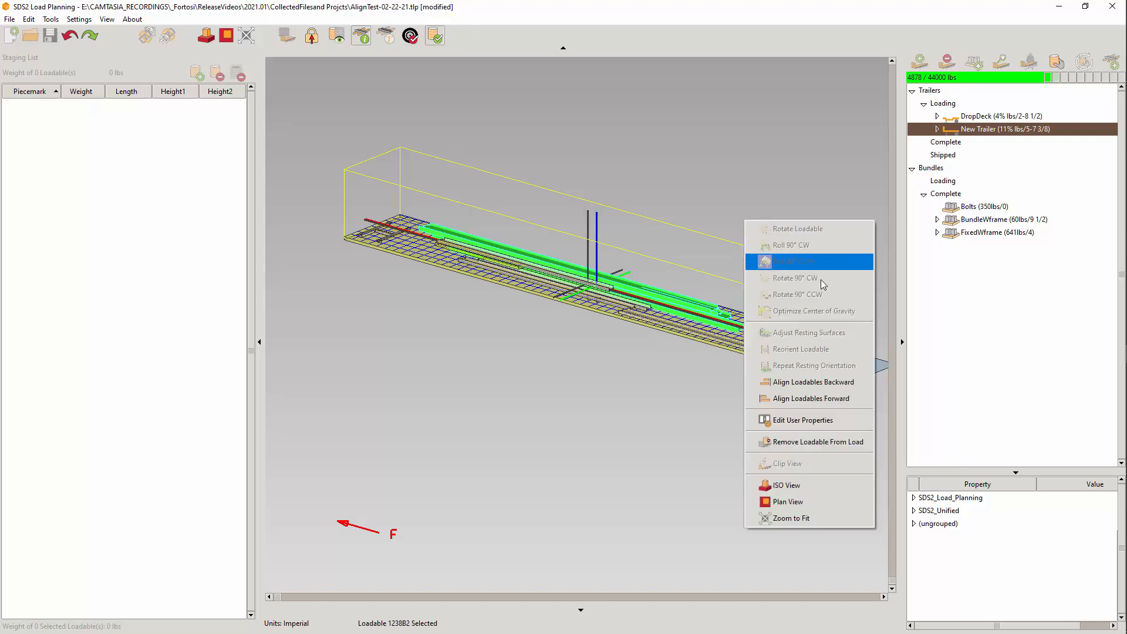
{"action": "left_click", "coordinate": [840, 383]}
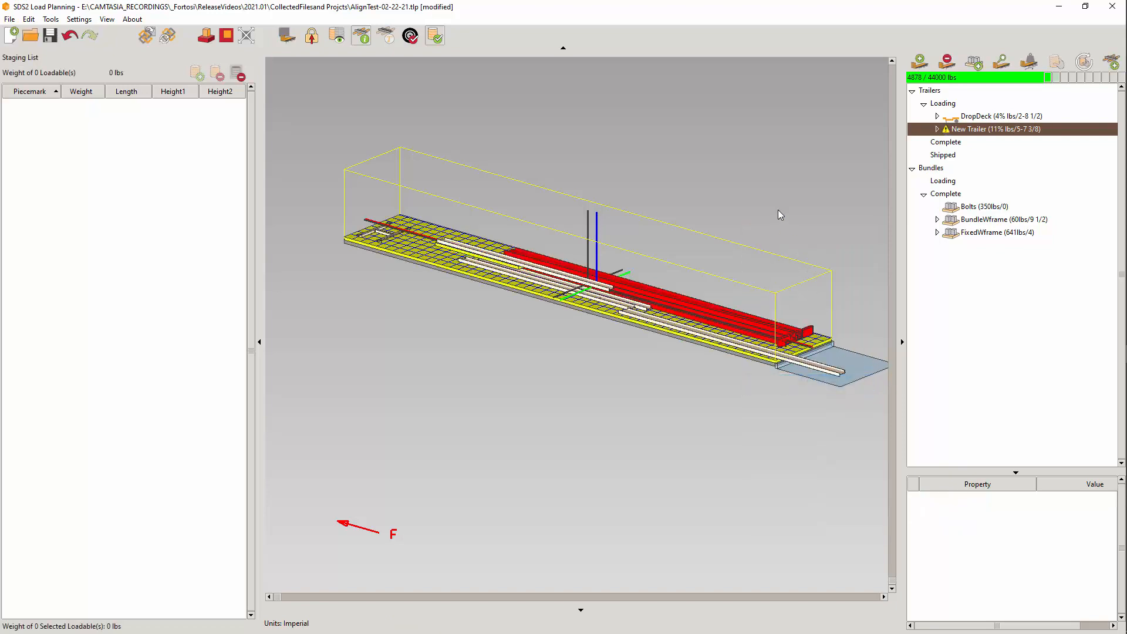
{"action": "scroll", "coordinate": [855, 346], "scroll_direction": "up", "scroll_amount": 5}
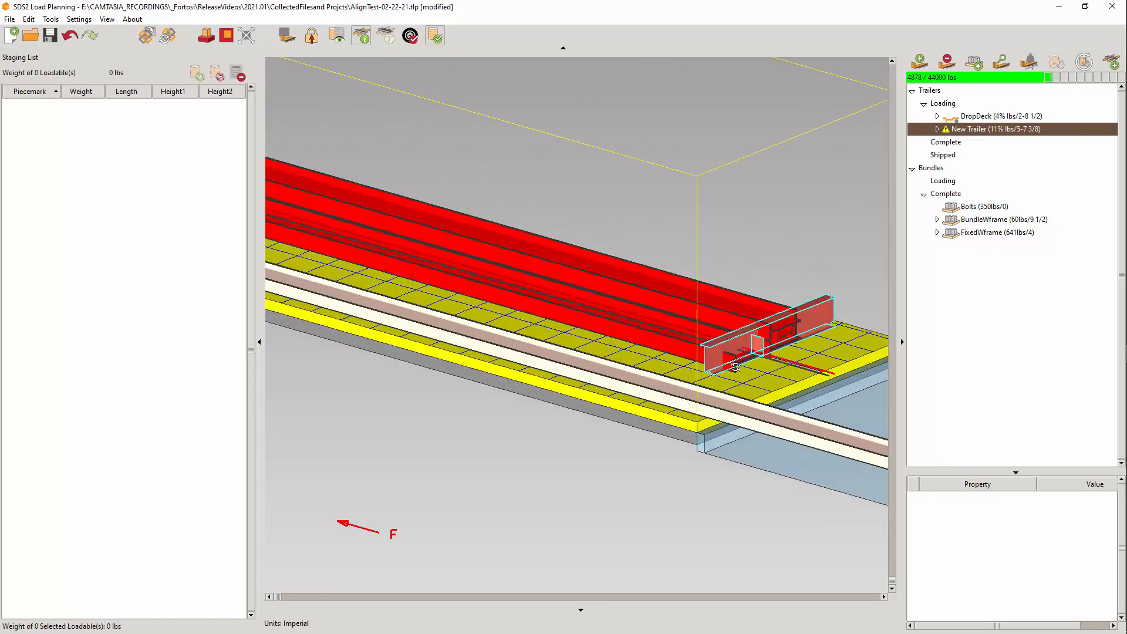
Undo the backward alignment of the far-side beams with the short crosswise member on New Trailer.
{"action": "mouse_move", "coordinate": [735, 367]}
{"action": "middle_mouse_down"}
{"action": "mouse_move", "coordinate": [731, 395]}
{"action": "mouse_move", "coordinate": [737, 386]}
{"action": "middle_mouse_up"}
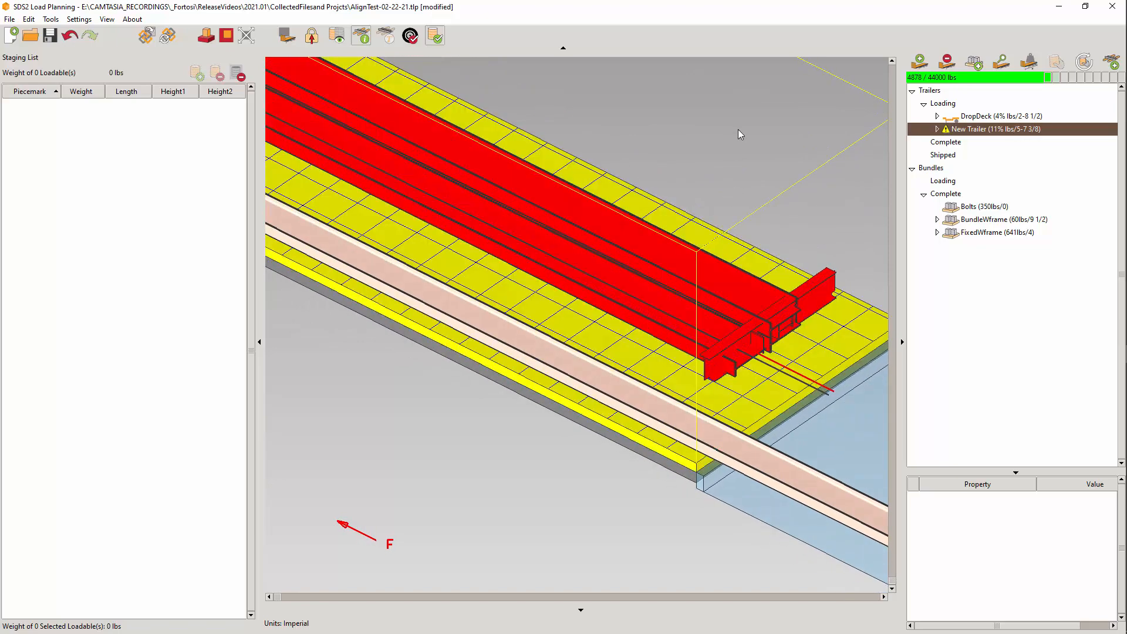
{"action": "key", "text": "ctrl+z"}
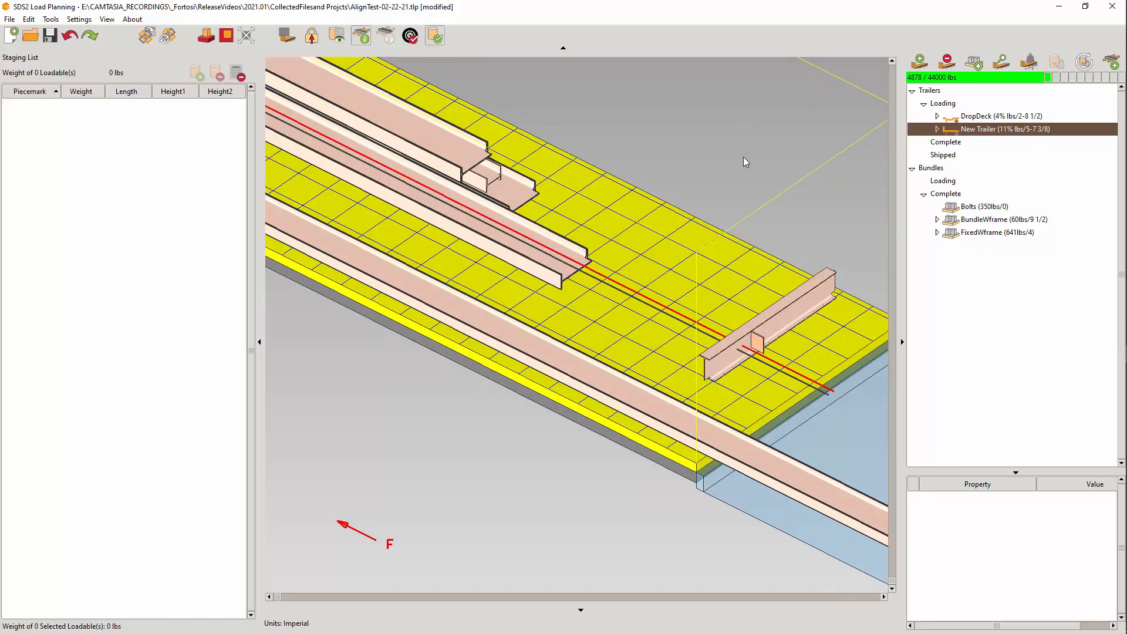
{"action": "middle_click_drag", "start_coordinate": [735, 171], "coordinate": [727, 182]}
{"action": "scroll", "coordinate": [727, 181], "scroll_direction": "down", "scroll_amount": 1}
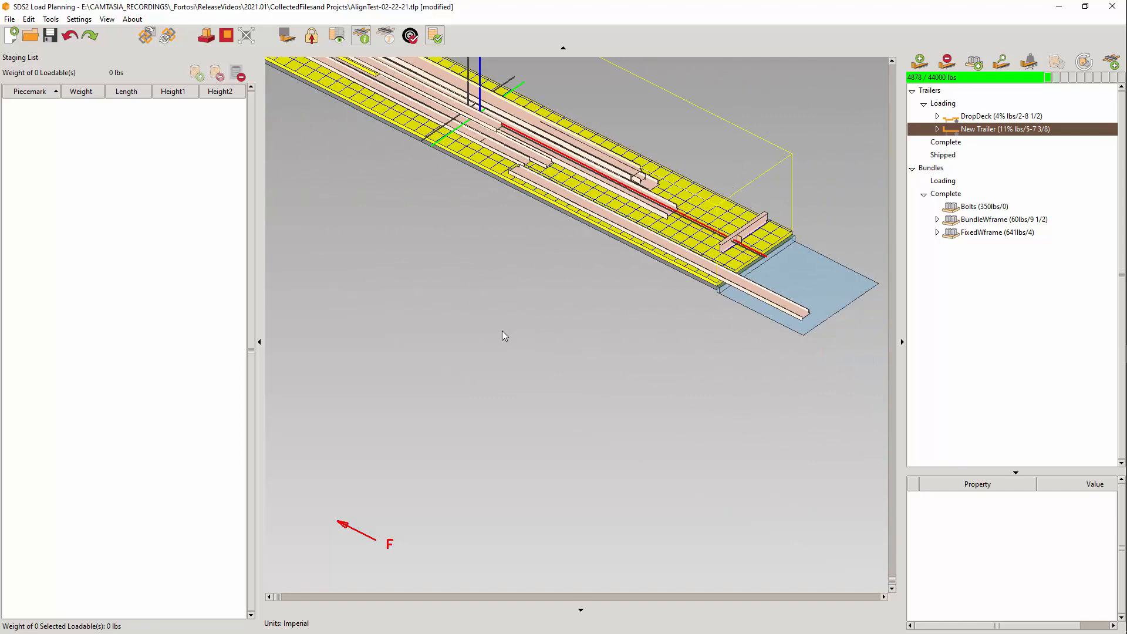
{"action": "right_click", "coordinate": [489, 356]}
{"action": "left_click", "coordinate": [540, 416]}
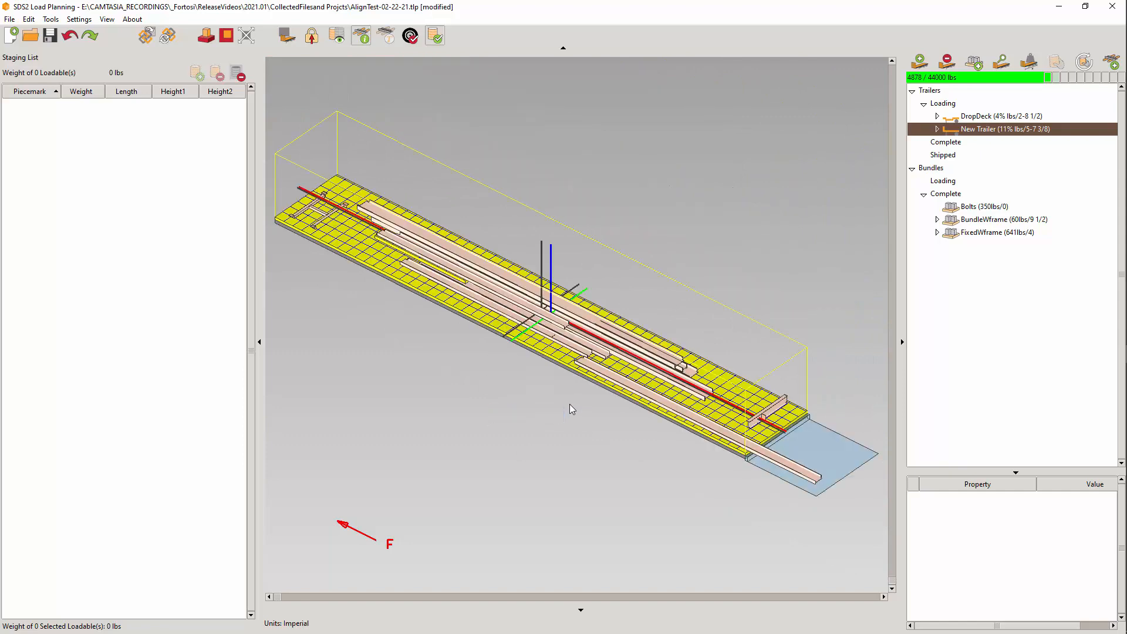
{"action": "key", "text": "ctrl+y"}
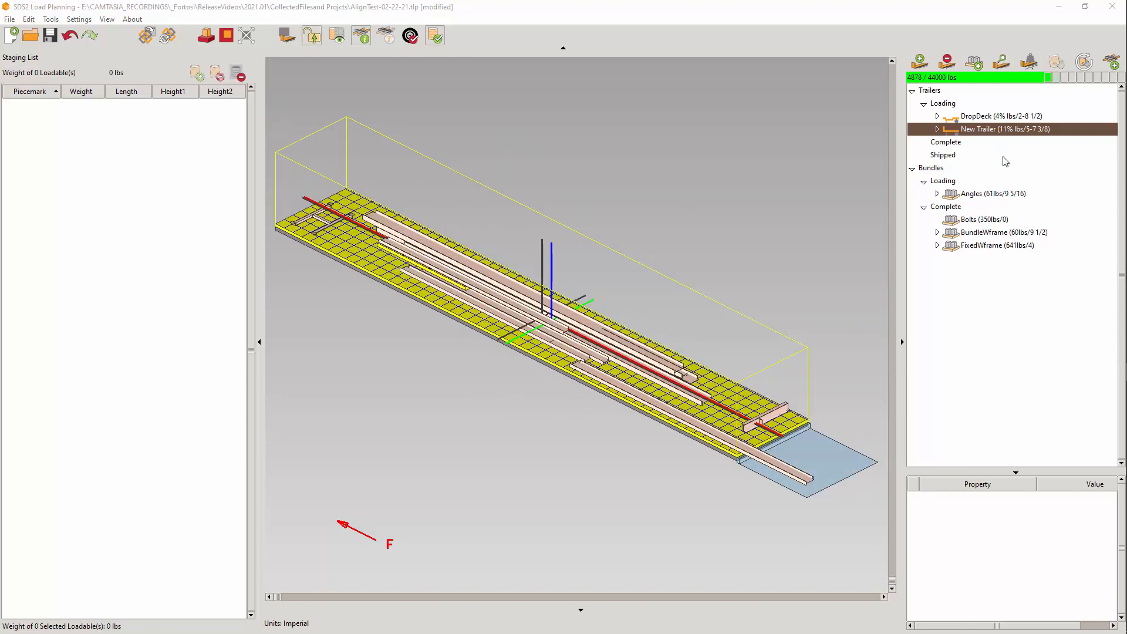
Display the Angles bundle, select both stacked angles in it, and align them backward.
{"action": "left_click", "coordinate": [995, 194]}
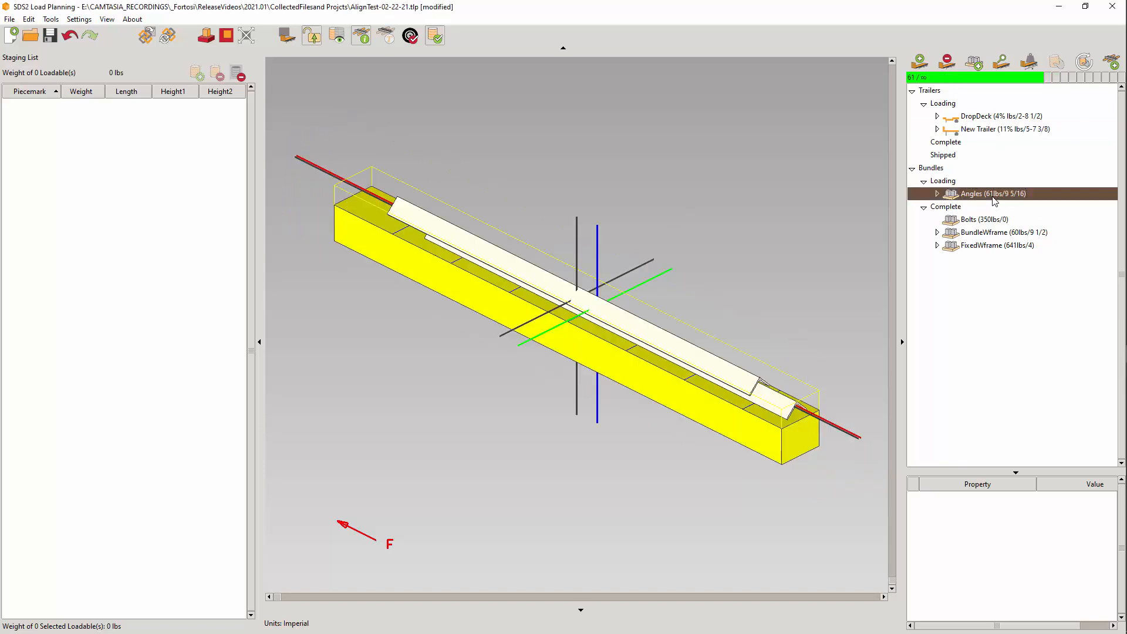
{"action": "left_click_drag", "start_coordinate": [749, 332], "coordinate": [694, 377]}
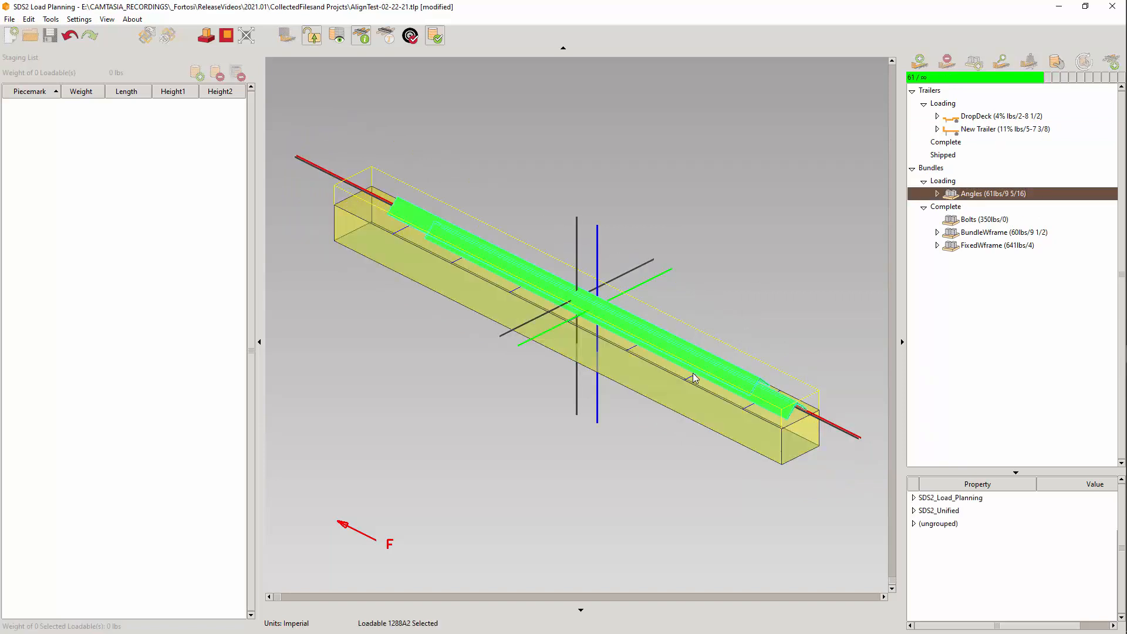
{"action": "right_click", "coordinate": [667, 232]}
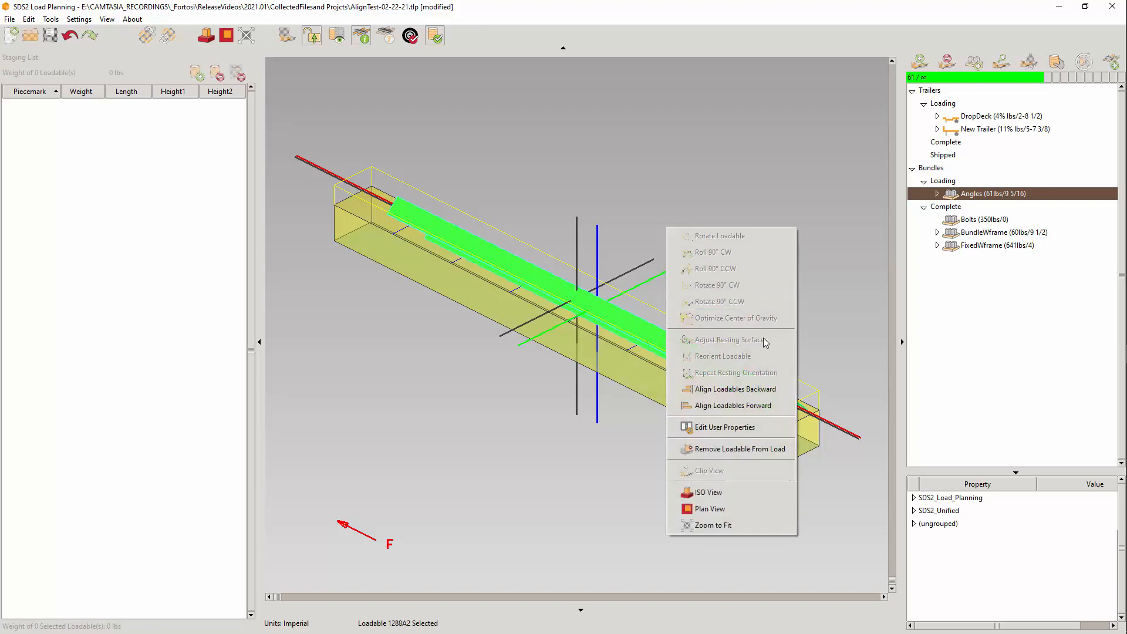
{"action": "left_click", "coordinate": [770, 391]}
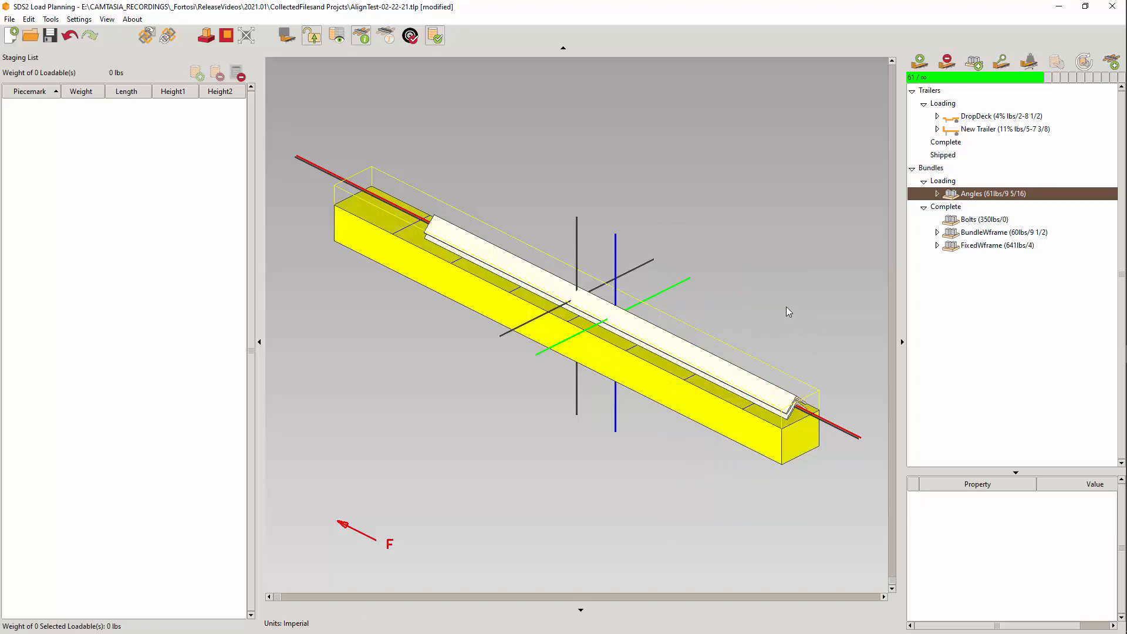